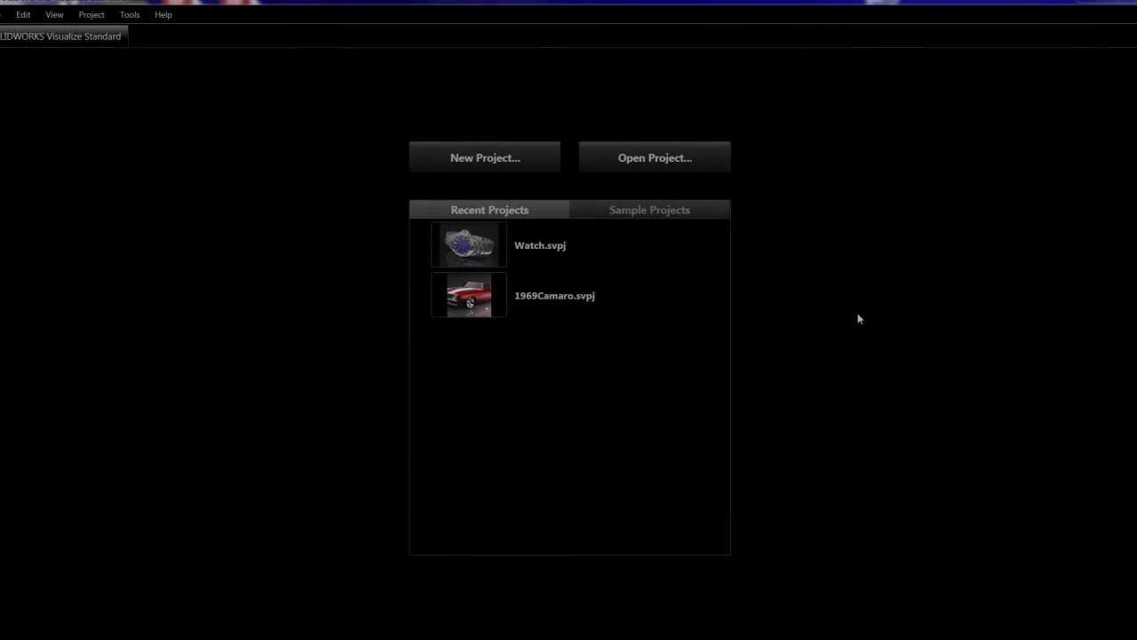
Step: Open Watch.svpj, select the 'watch side' model, and show the library's Glass appearances
{"action": "left_click", "coordinate": [480, 250]}
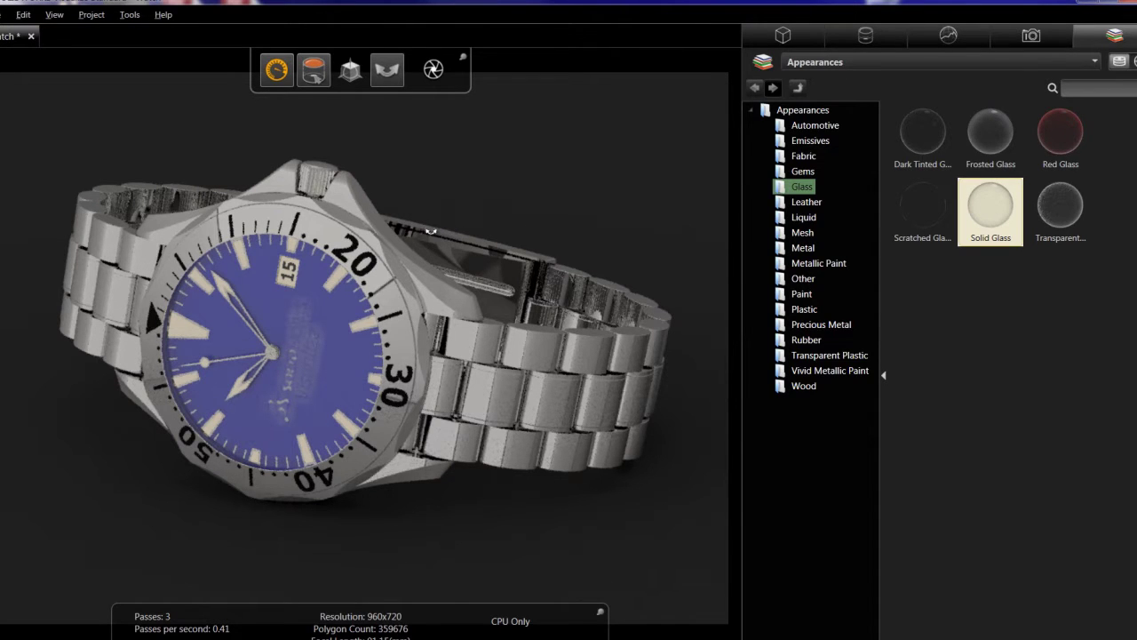
{"action": "mouse_move", "coordinate": [430, 231]}
{"action": "left_mouse_down"}
{"action": "mouse_move", "coordinate": [397, 237]}
{"action": "mouse_move", "coordinate": [408, 235]}
{"action": "left_mouse_up"}
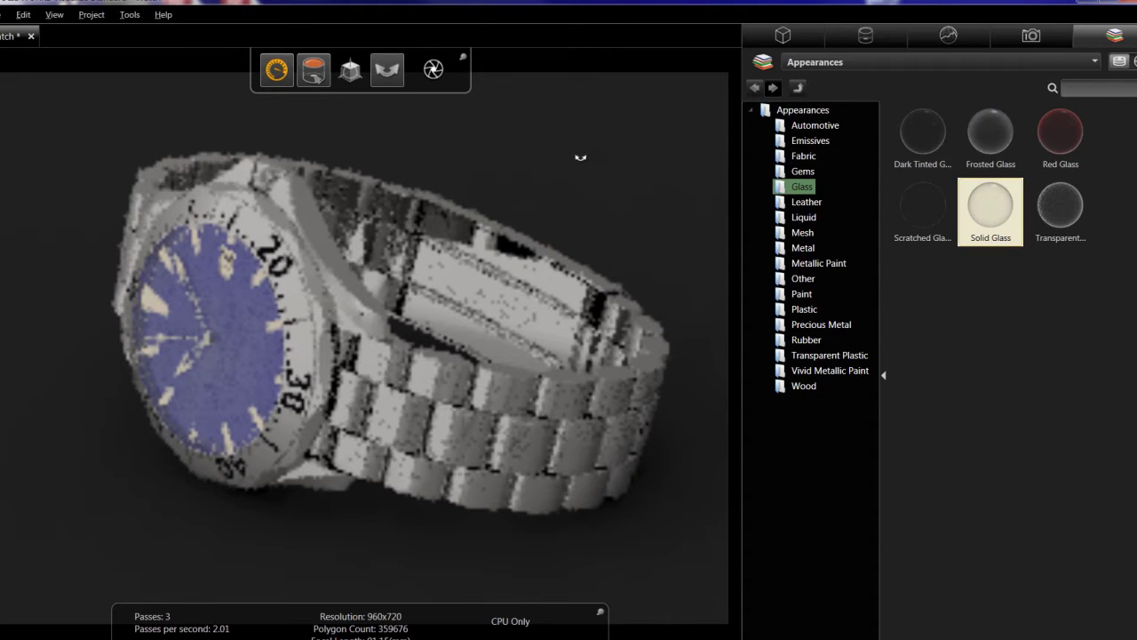
{"action": "left_click", "coordinate": [763, 40]}
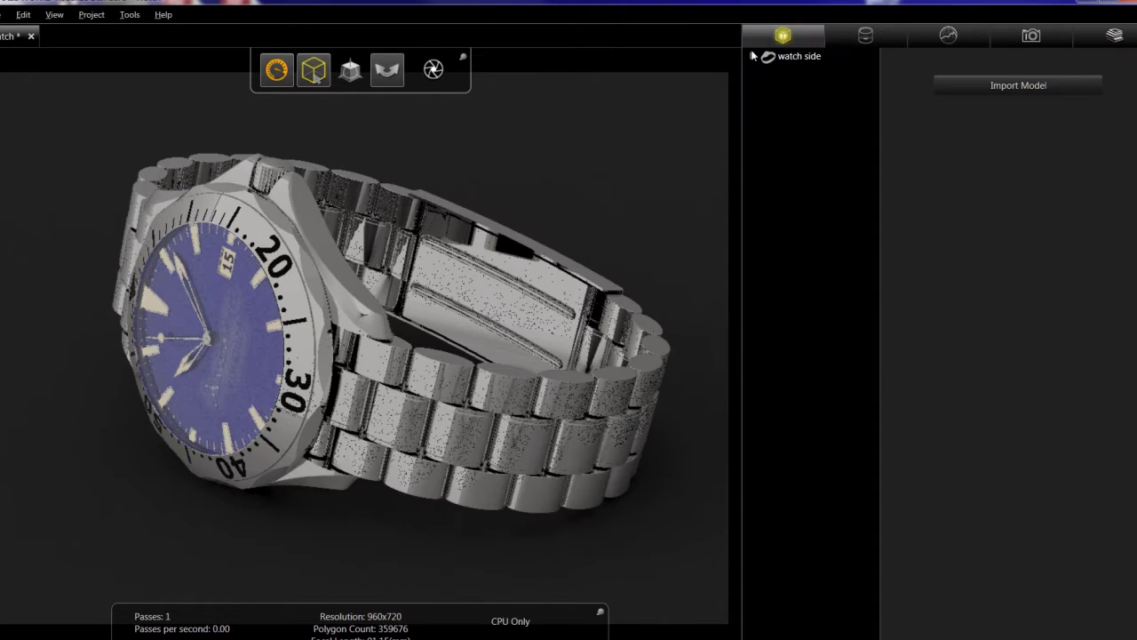
{"action": "left_click", "coordinate": [766, 56]}
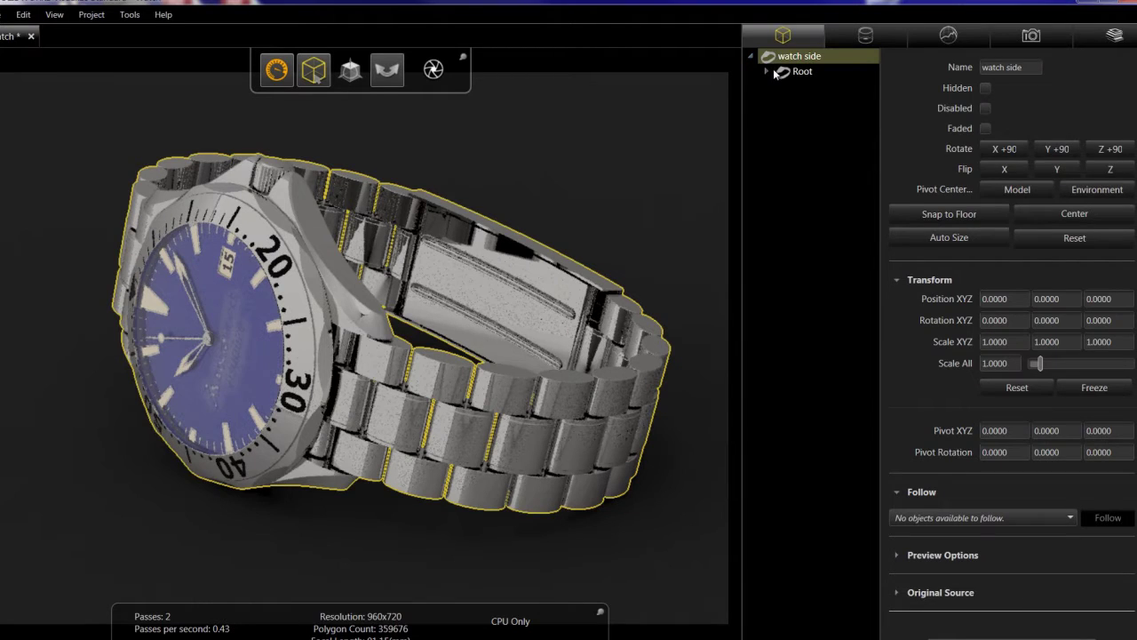
{"action": "left_click", "coordinate": [863, 39]}
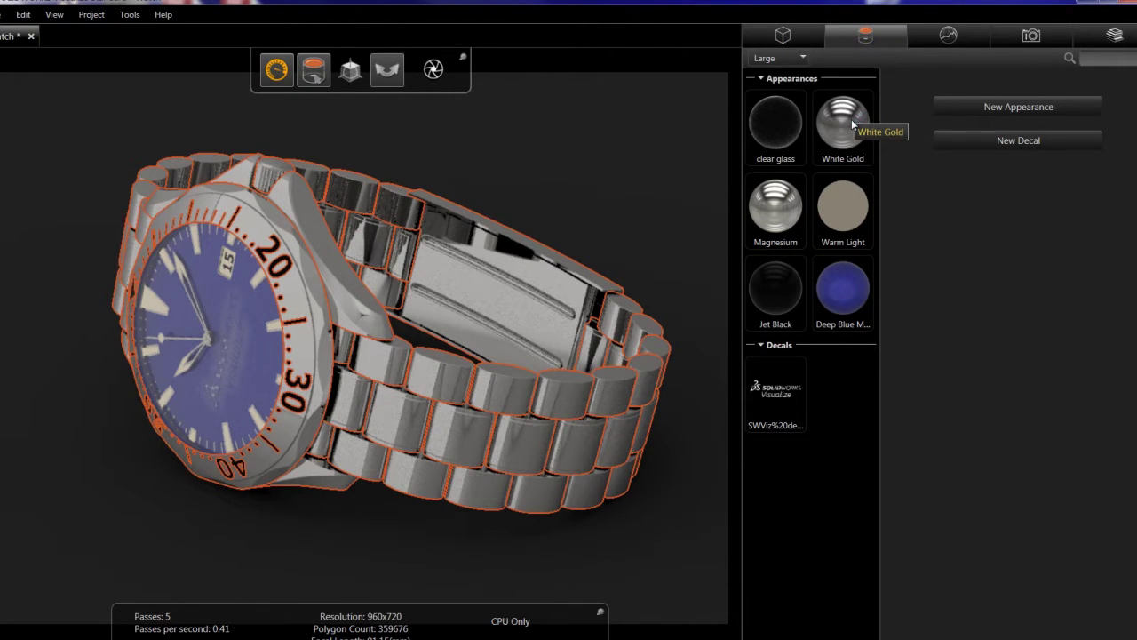
{"action": "left_click", "coordinate": [1131, 41]}
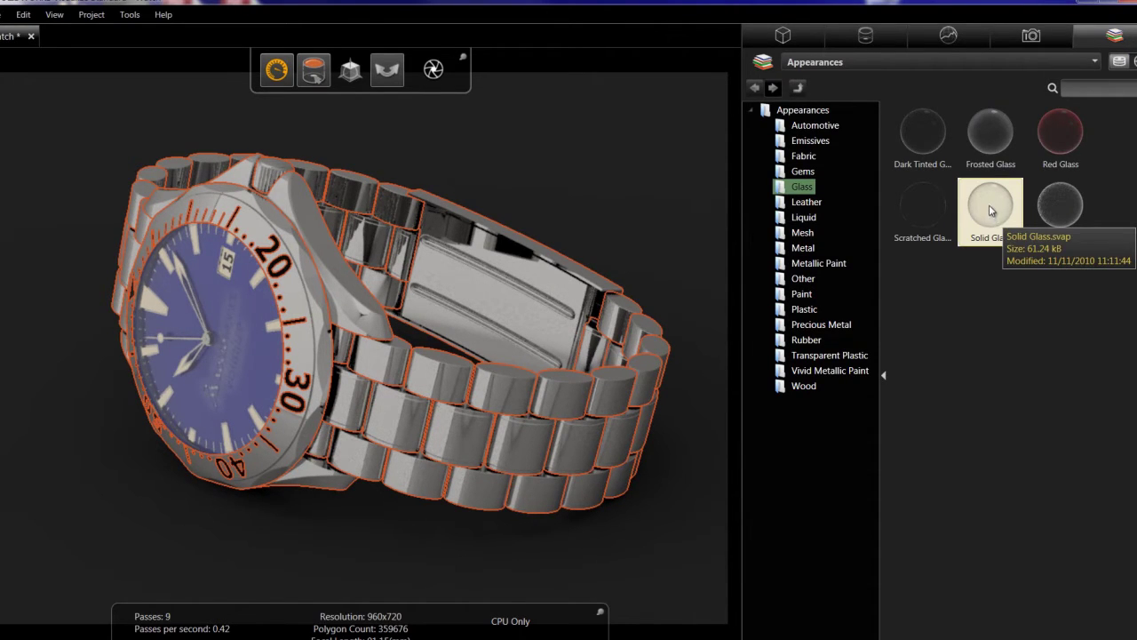
Step: Apply the 24k Gold preset from the Precious Metal folder to the watch bezel
{"action": "left_click_drag", "start_coordinate": [991, 211], "coordinate": [255, 347]}
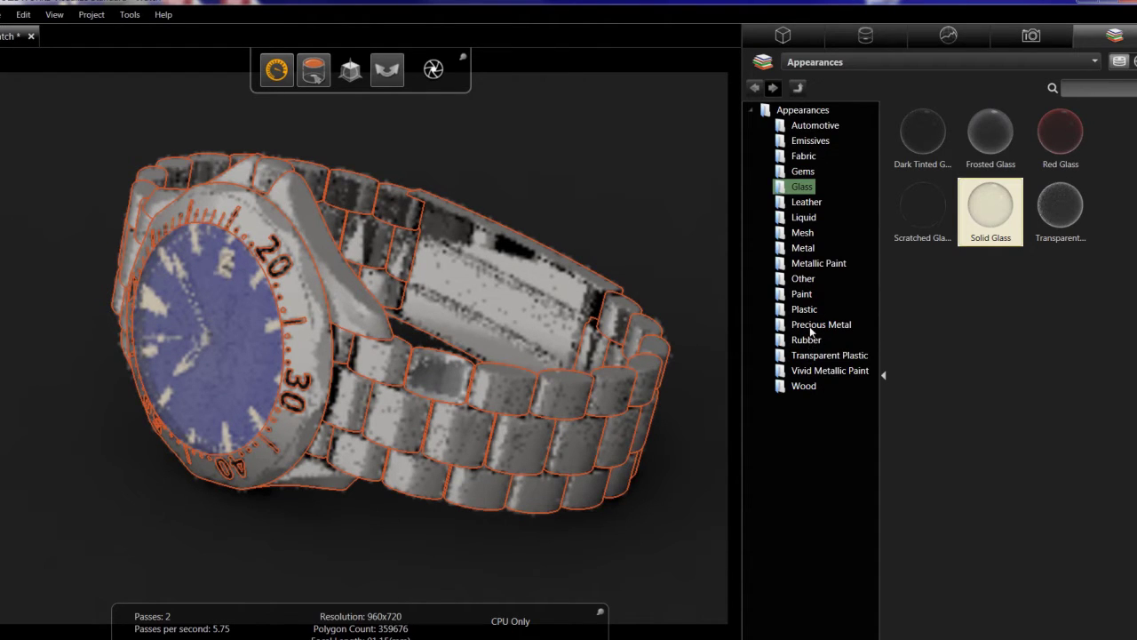
{"action": "left_click", "coordinate": [810, 325]}
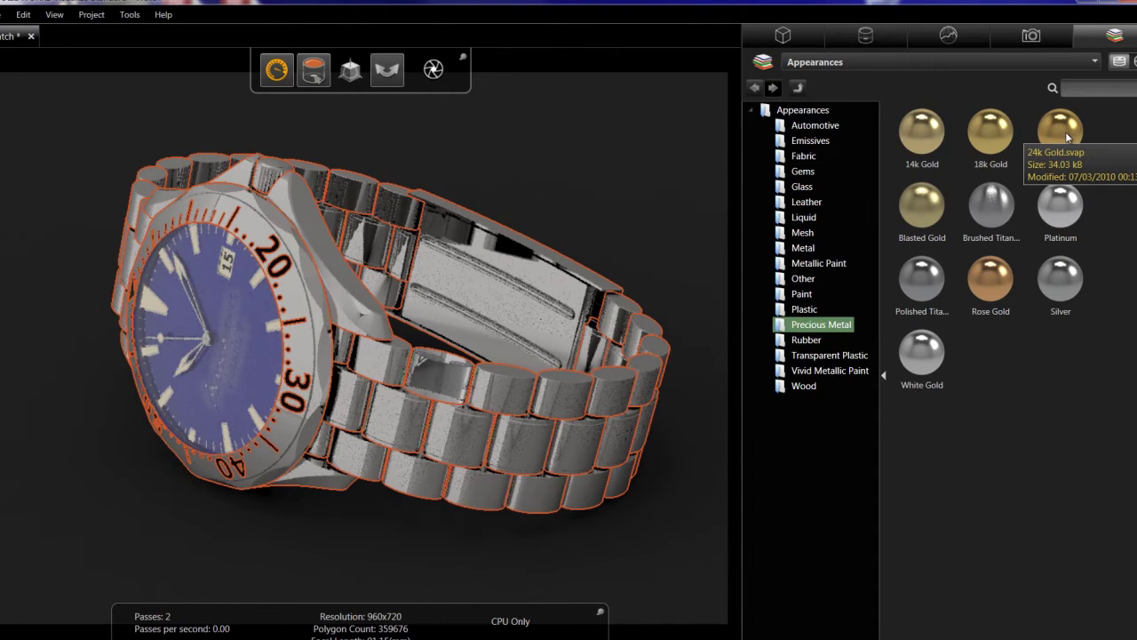
{"action": "left_click_drag", "start_coordinate": [1067, 136], "coordinate": [294, 293]}
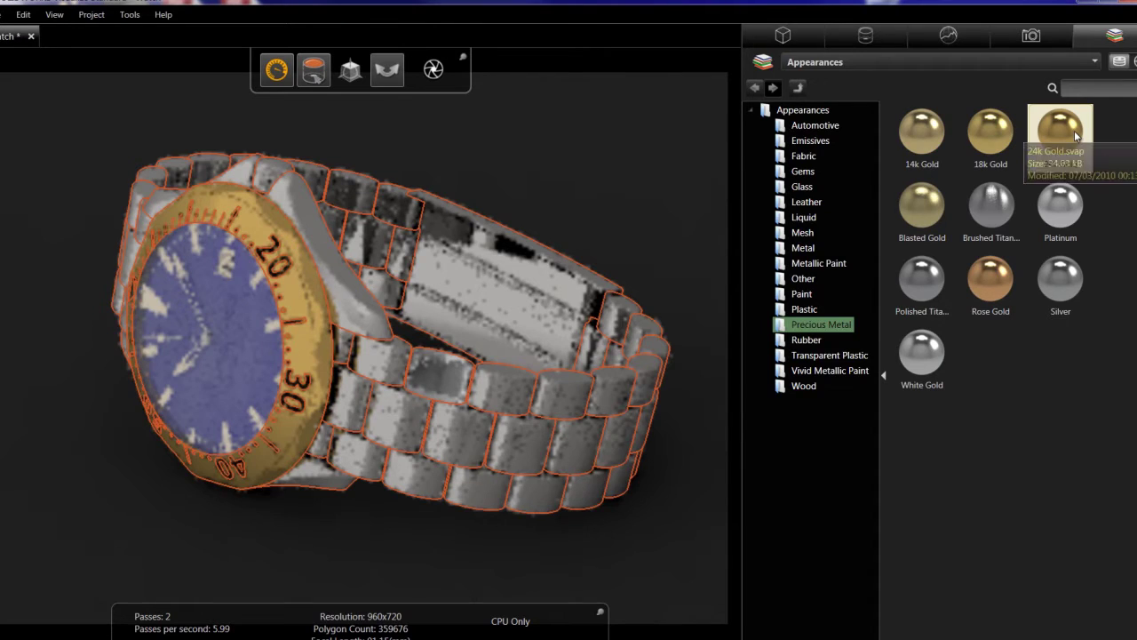
{"action": "left_click_drag", "start_coordinate": [1074, 129], "coordinate": [269, 167]}
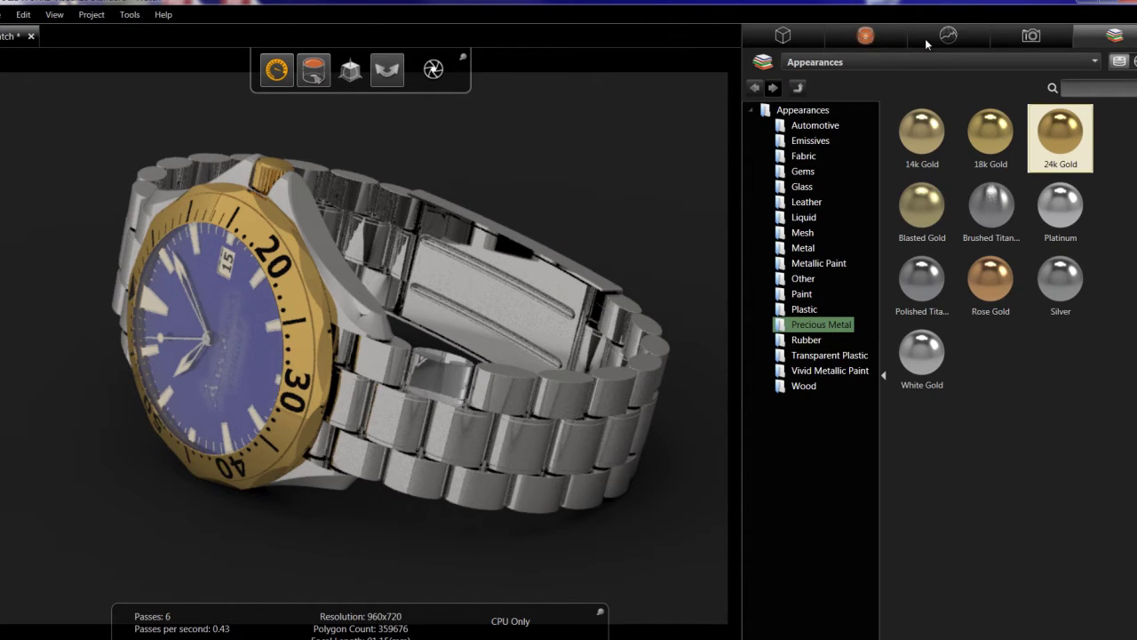
Step: Apply the Studio 005 environment and set Floor Reflection to about 0.55
{"action": "left_click", "coordinate": [947, 36]}
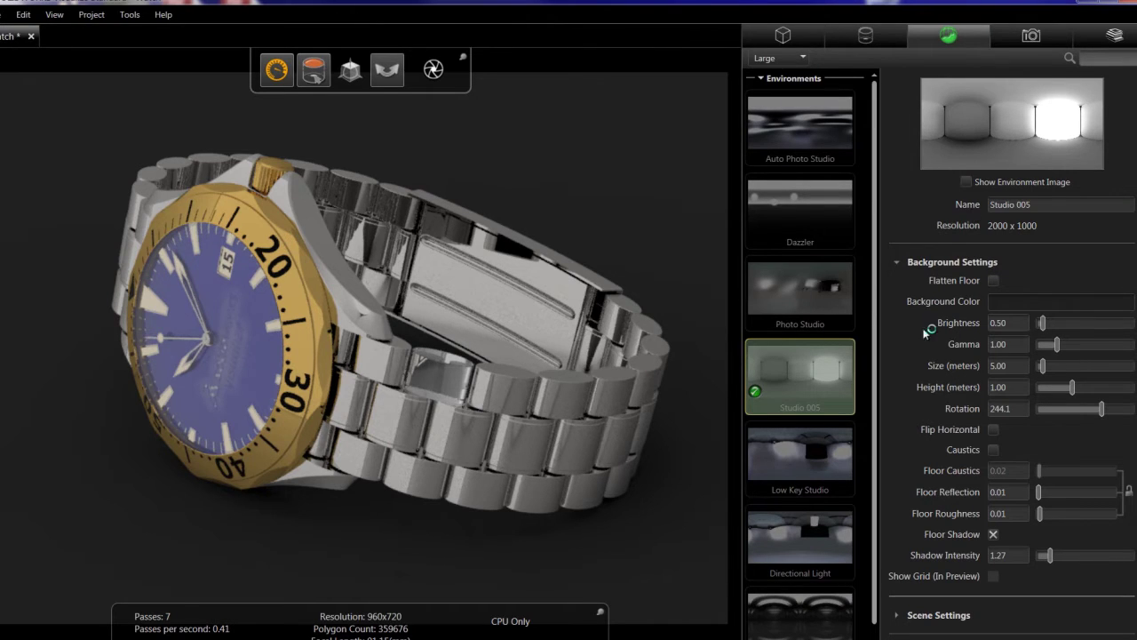
{"action": "left_click", "coordinate": [787, 366]}
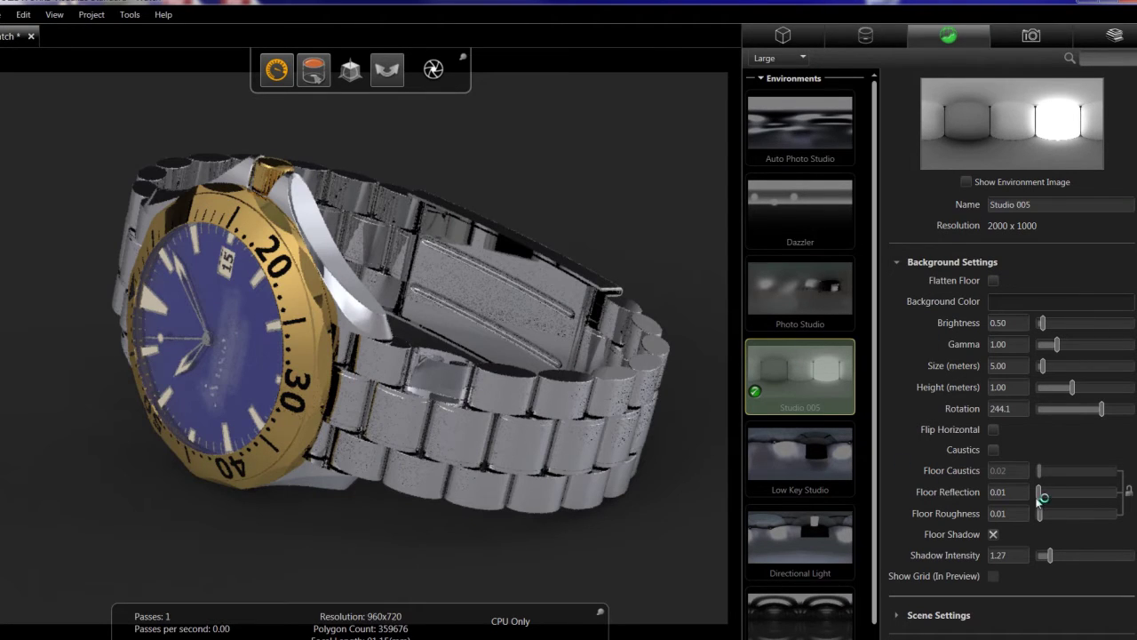
{"action": "left_click_drag", "start_coordinate": [1041, 494], "coordinate": [1081, 498]}
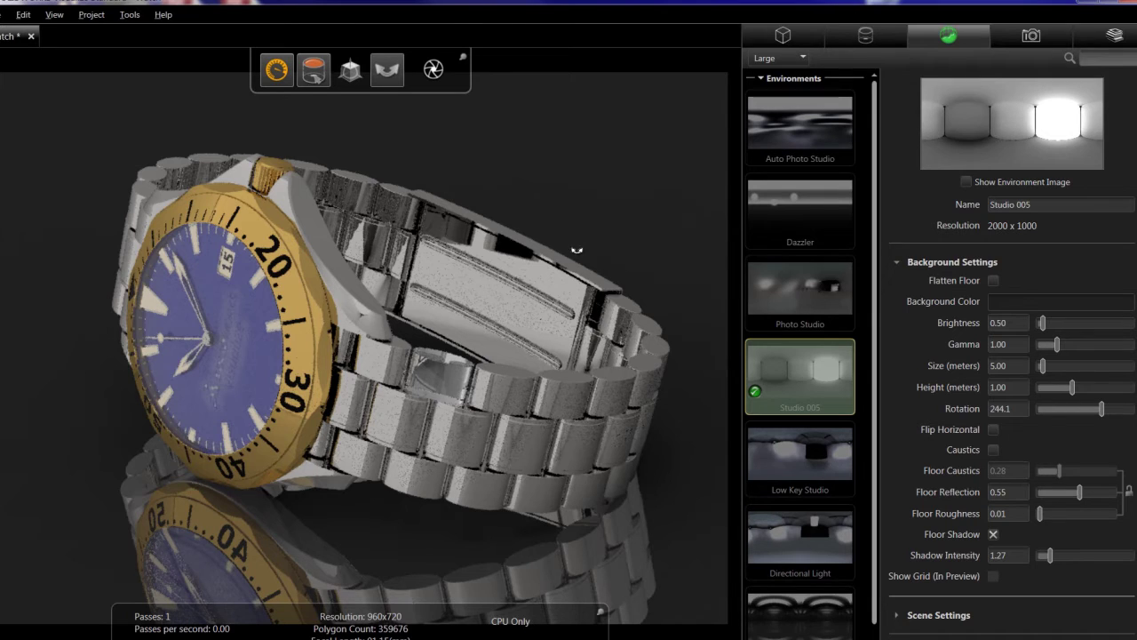
{"action": "left_click_drag", "start_coordinate": [577, 251], "coordinate": [454, 393]}
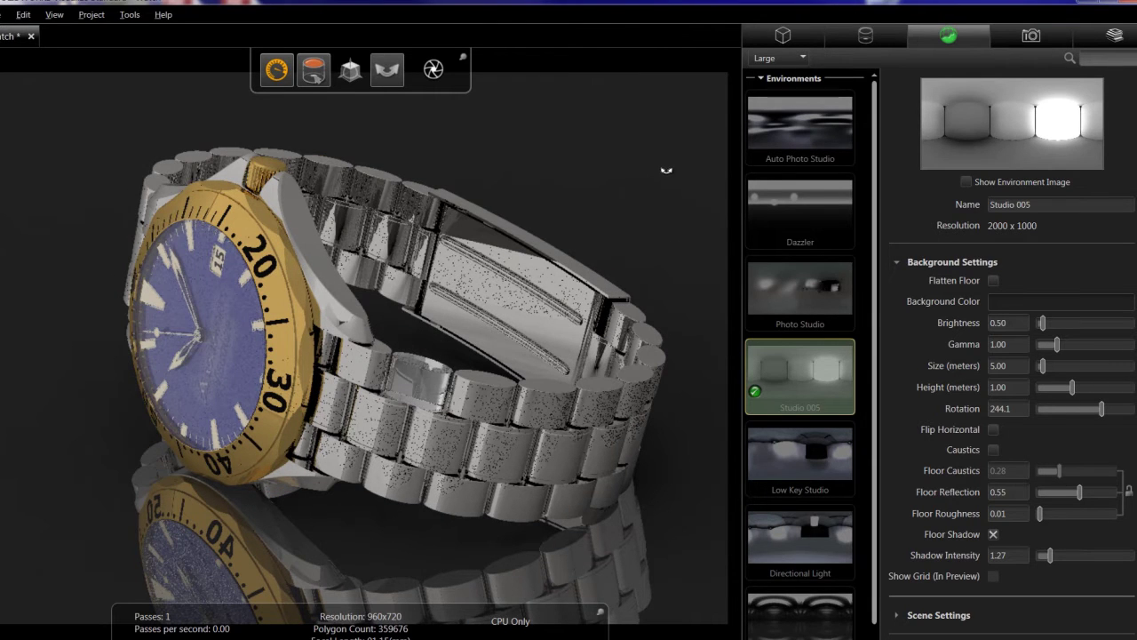
{"action": "left_click_drag", "start_coordinate": [664, 167], "coordinate": [663, 167]}
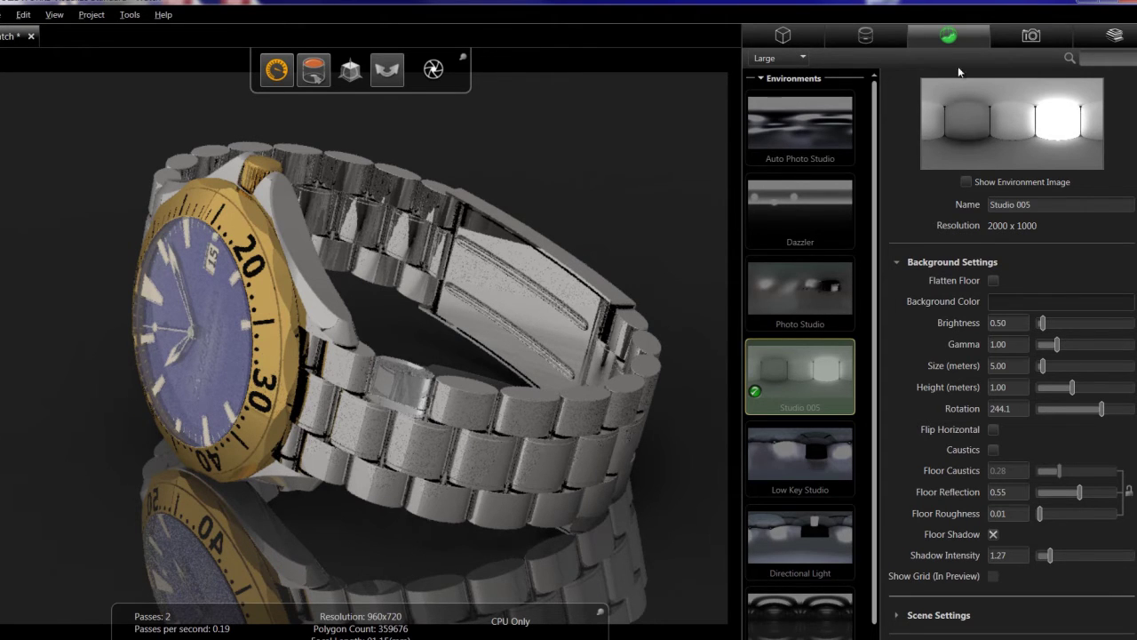
{"action": "left_click", "coordinate": [1031, 35]}
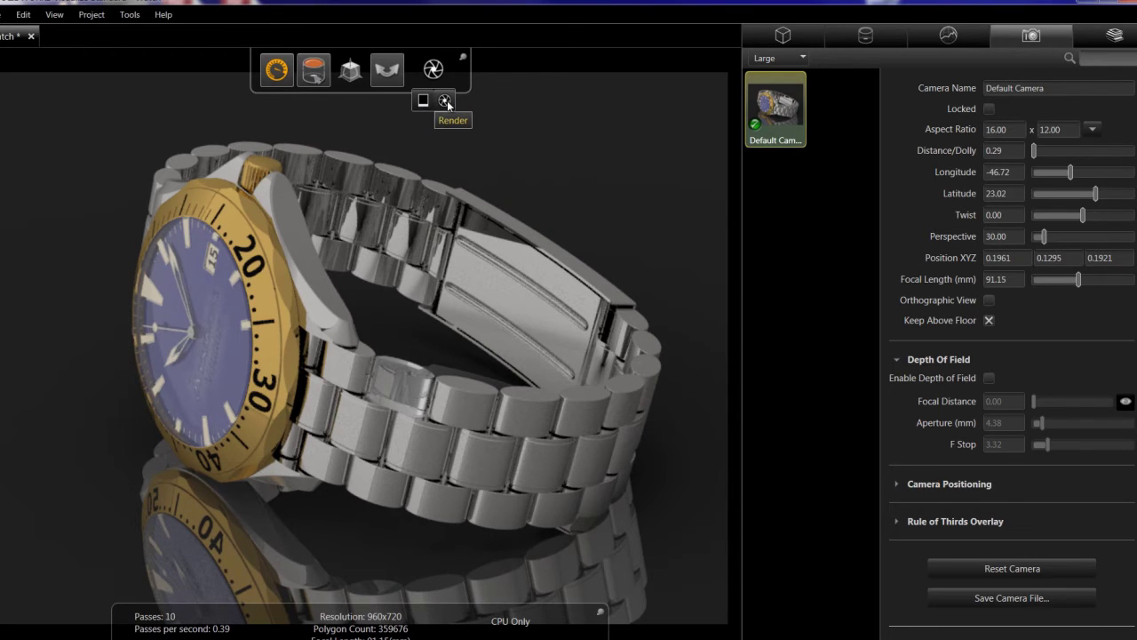
Step: Check that the render Output Tools keep JPEG as the image format, then close them
{"action": "left_click", "coordinate": [445, 100]}
{"action": "left_click", "coordinate": [445, 101]}
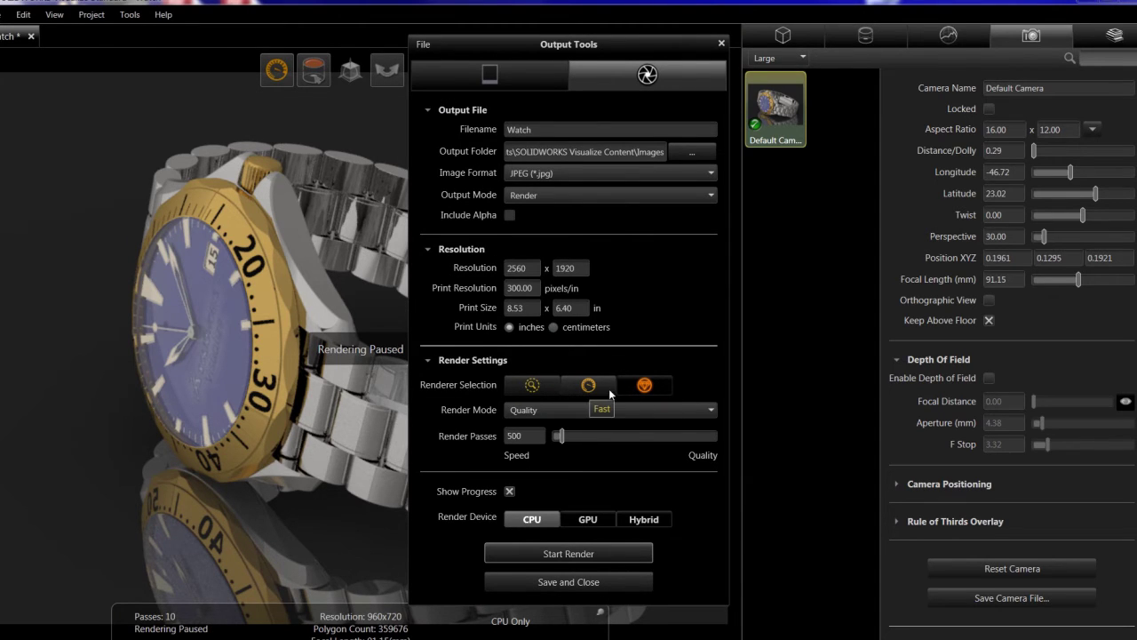
{"action": "left_click", "coordinate": [604, 174]}
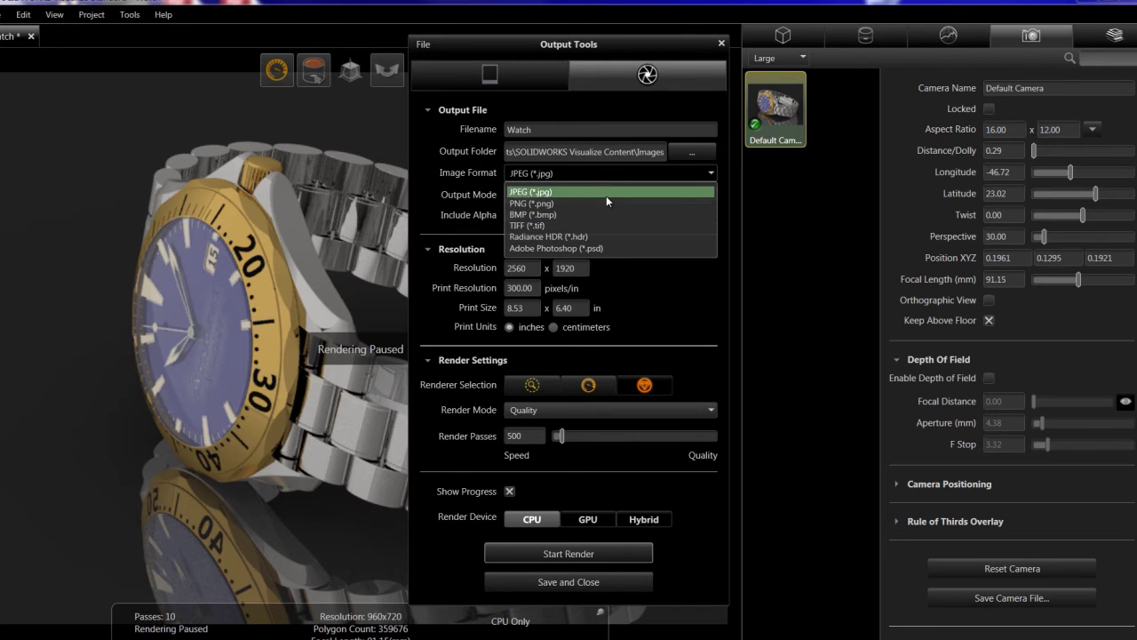
{"action": "left_click", "coordinate": [606, 192]}
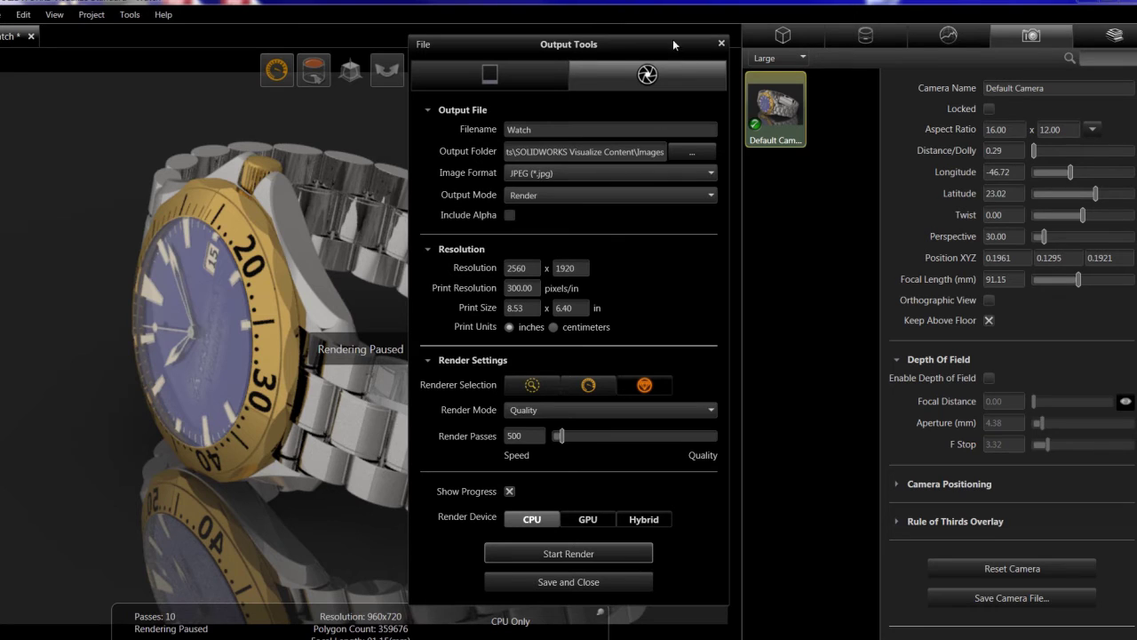
{"action": "left_click", "coordinate": [722, 43]}
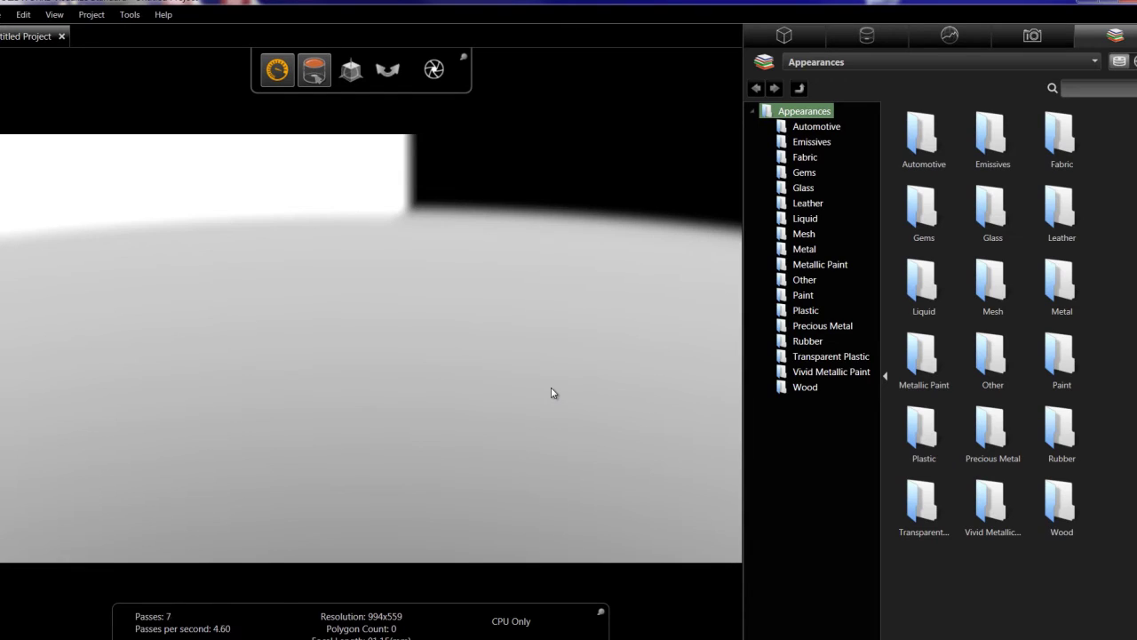
Step: Import rings assy.SLDASM from the Projects > Diamond ring folder
{"action": "left_click", "coordinate": [765, 39]}
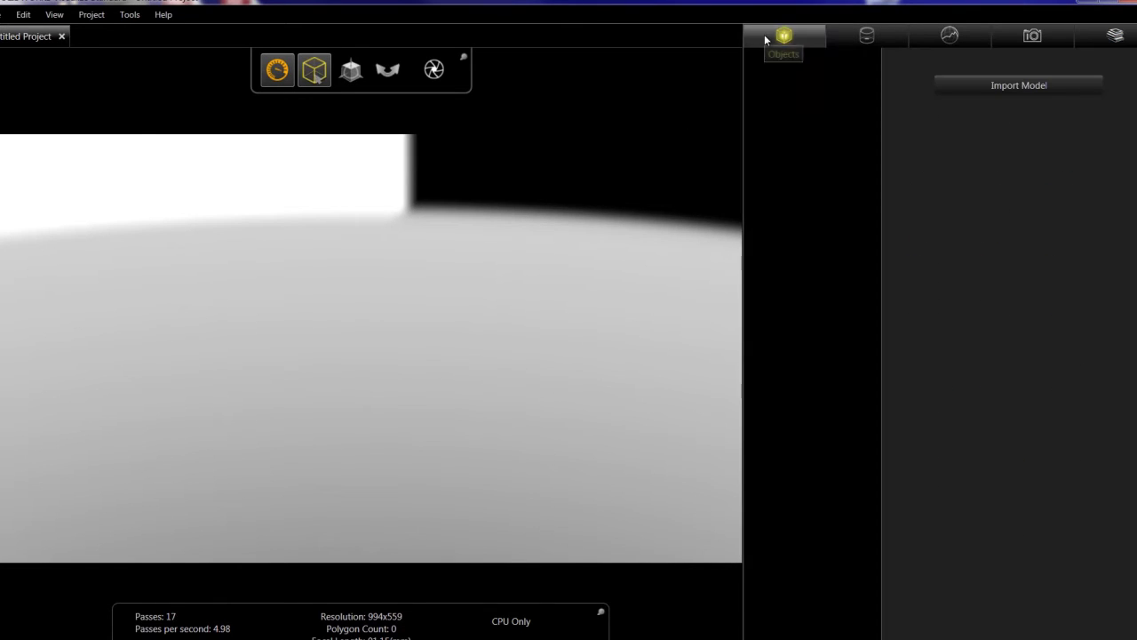
{"action": "left_click", "coordinate": [964, 84]}
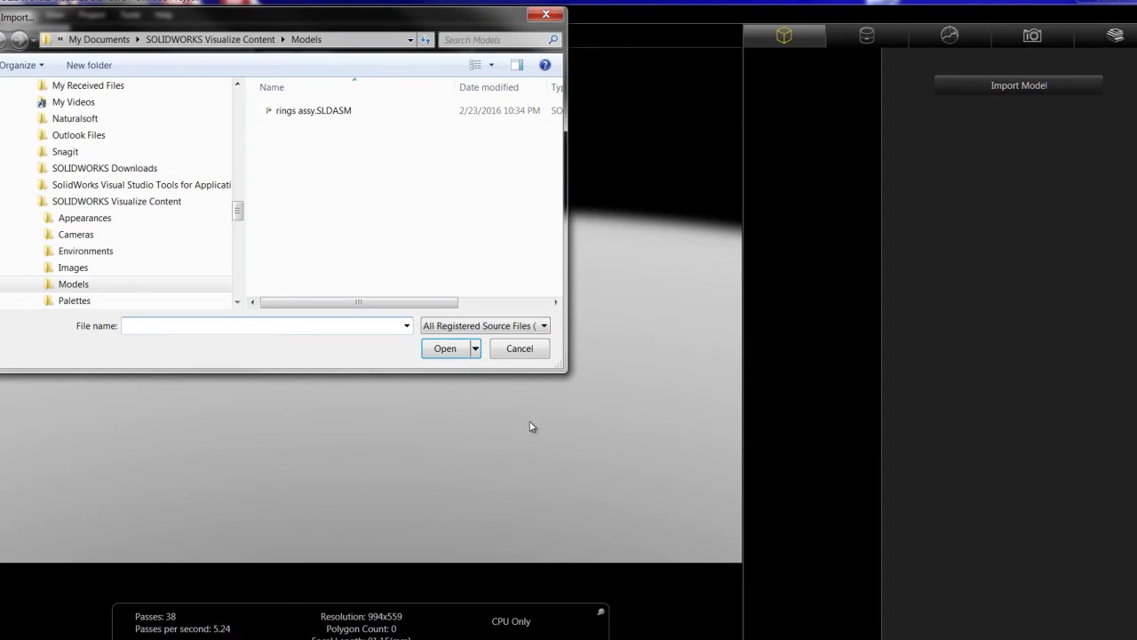
{"action": "scroll", "coordinate": [116, 222], "scroll_direction": "down", "scroll_amount": 4}
{"action": "left_click", "coordinate": [89, 151]}
{"action": "double_click", "coordinate": [305, 135]}
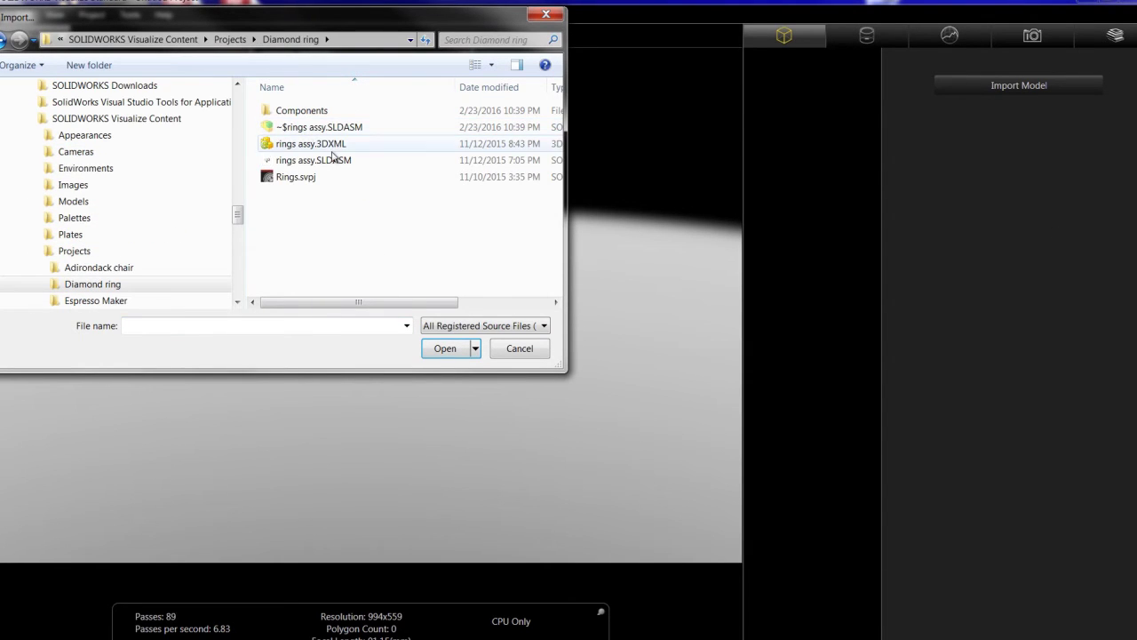
{"action": "left_click", "coordinate": [318, 160]}
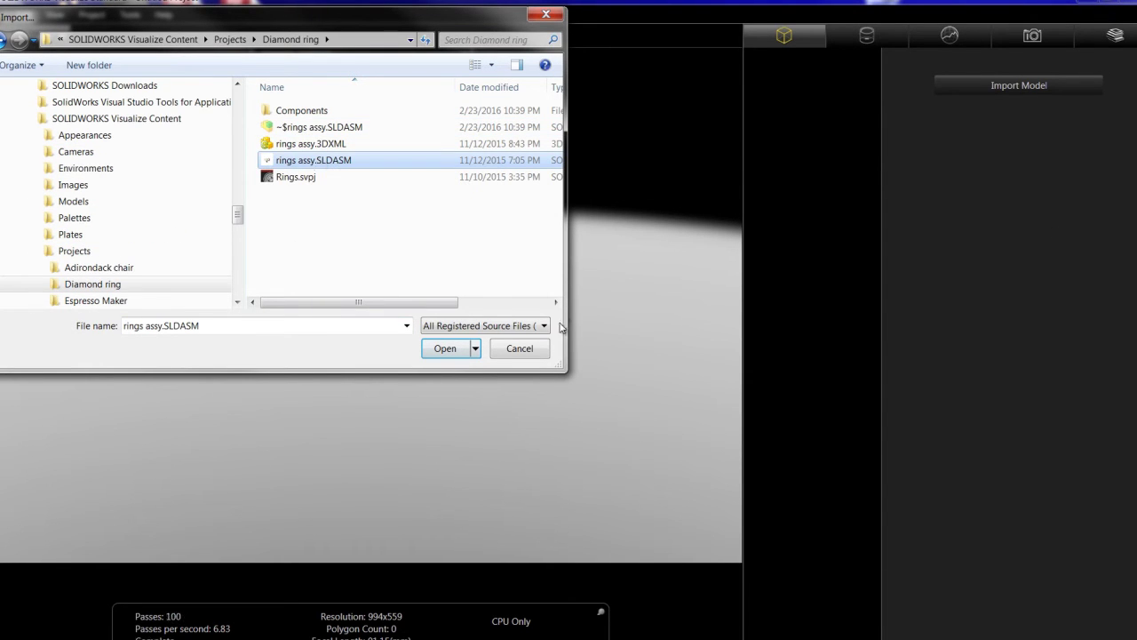
{"action": "left_click", "coordinate": [447, 349]}
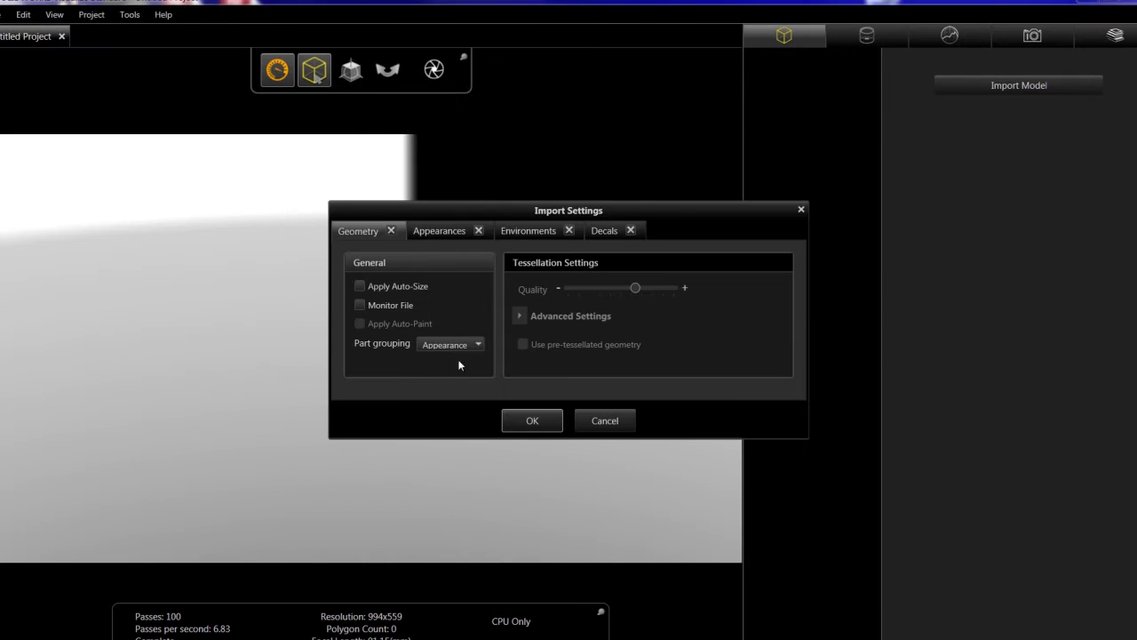
Step: Finish the linked import, orbit to a low side view of the rings, and refresh the render
{"action": "left_click", "coordinate": [360, 305]}
{"action": "left_click", "coordinate": [532, 421]}
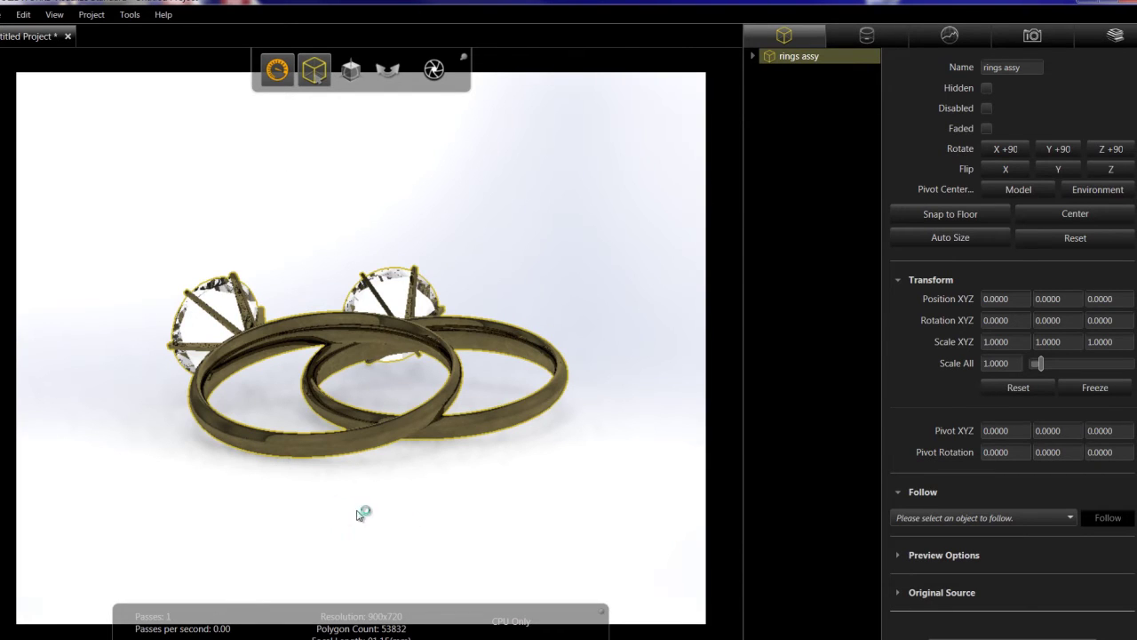
{"action": "left_click_drag", "start_coordinate": [366, 507], "coordinate": [726, 528]}
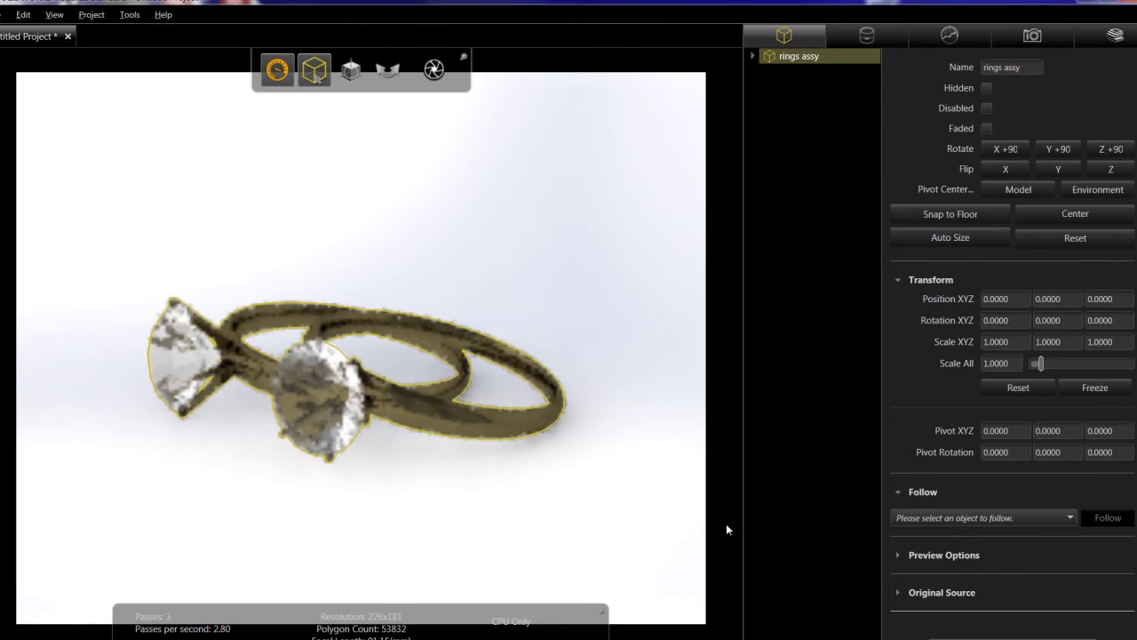
{"action": "left_click", "coordinate": [282, 78]}
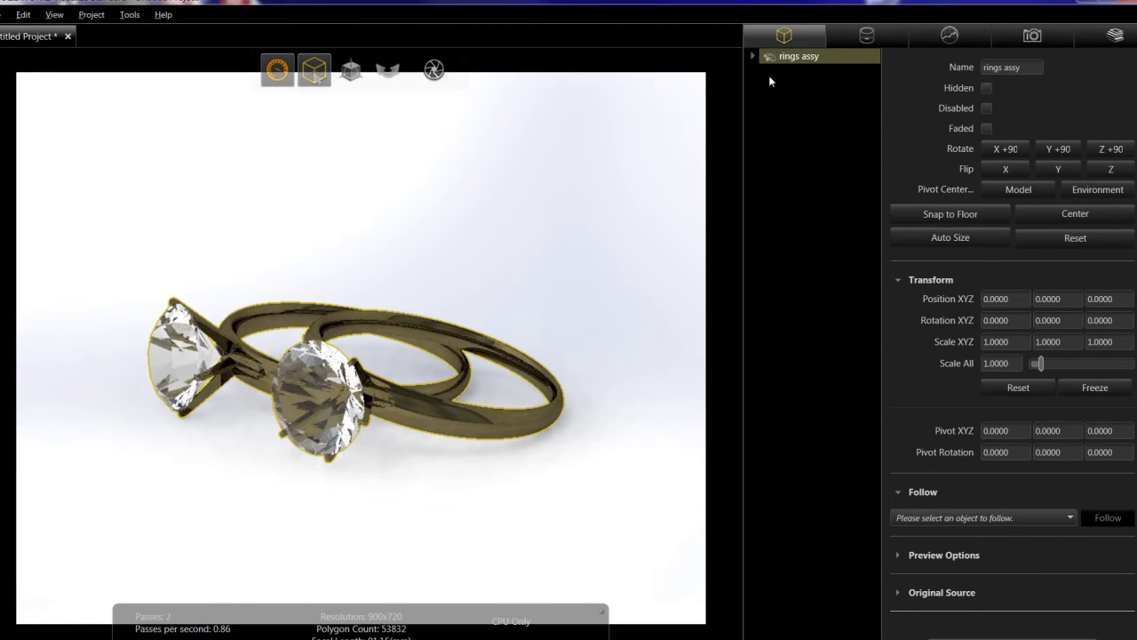
Step: Apply the Diamond material from the Gems category to the stones
{"action": "left_click", "coordinate": [857, 35]}
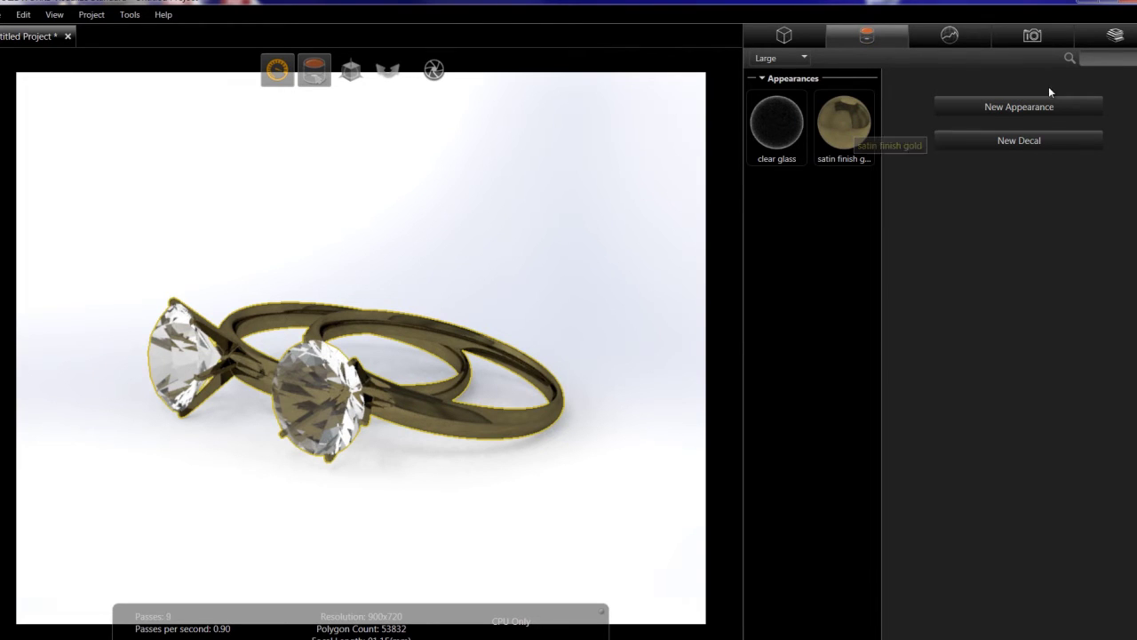
{"action": "left_click", "coordinate": [1115, 36]}
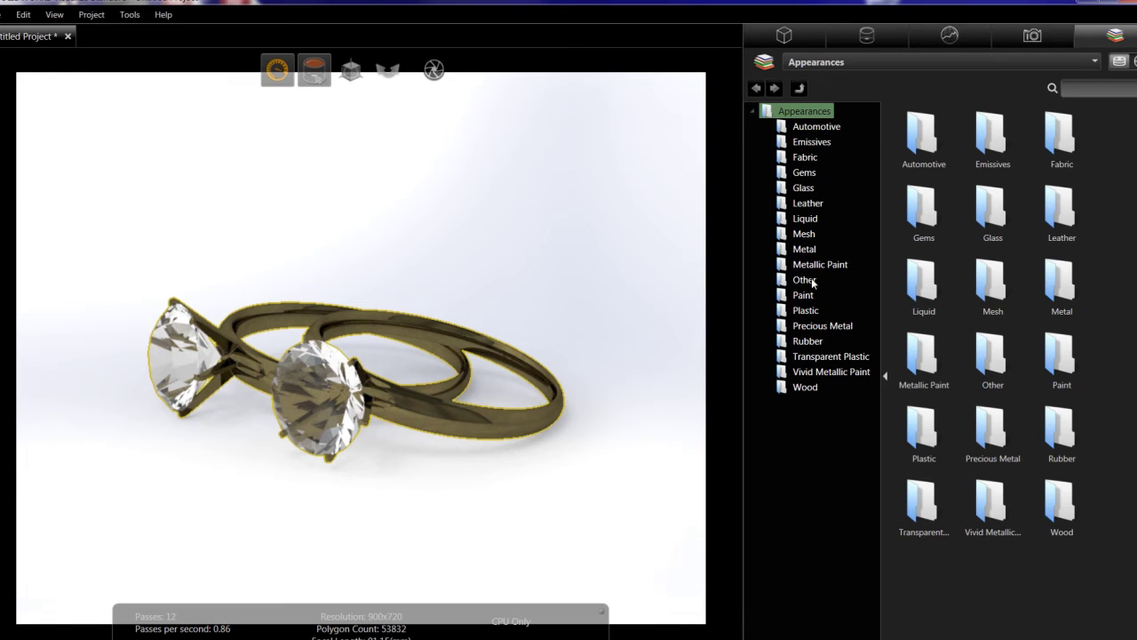
{"action": "left_click", "coordinate": [805, 174]}
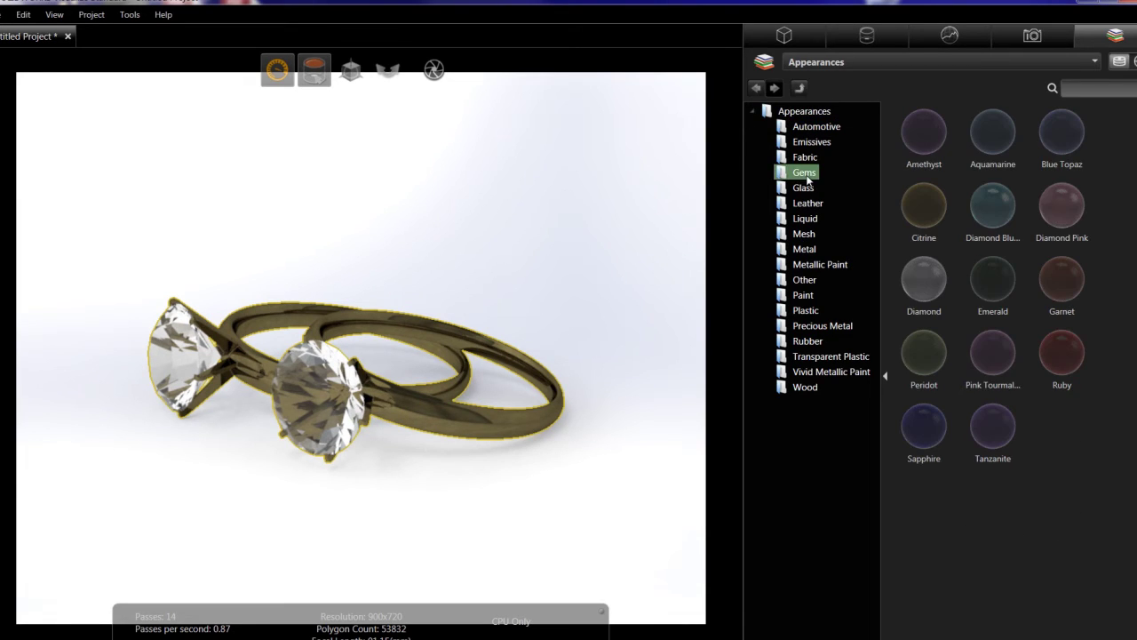
{"action": "left_click_drag", "start_coordinate": [902, 293], "coordinate": [330, 397]}
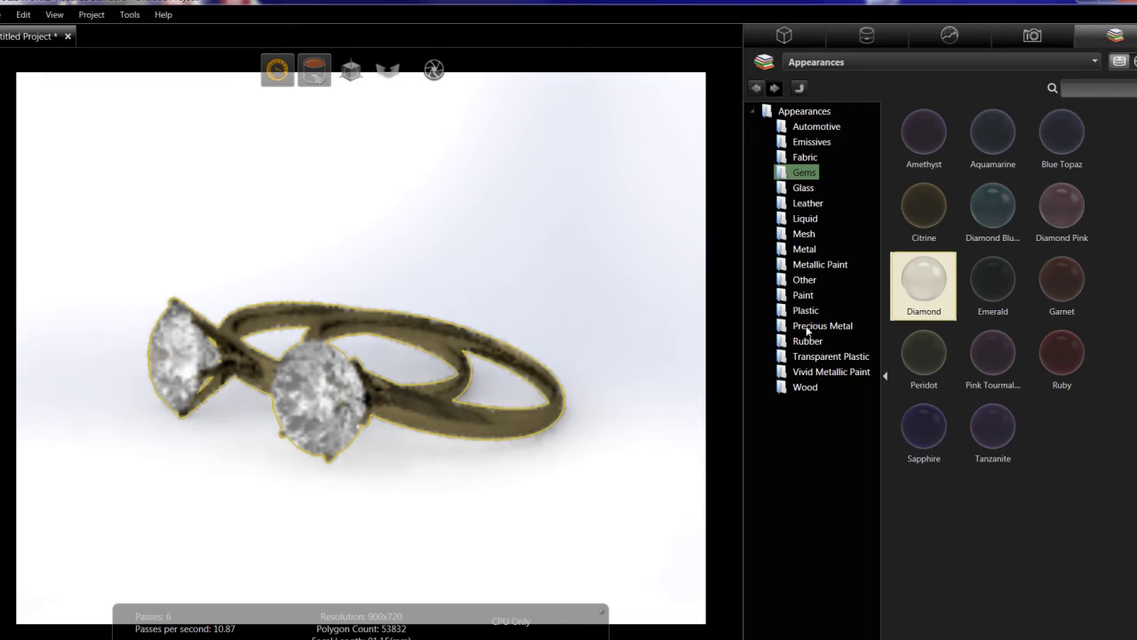
Step: Apply 24k Gold from the Precious Metal category to both rings
{"action": "left_click", "coordinate": [851, 325]}
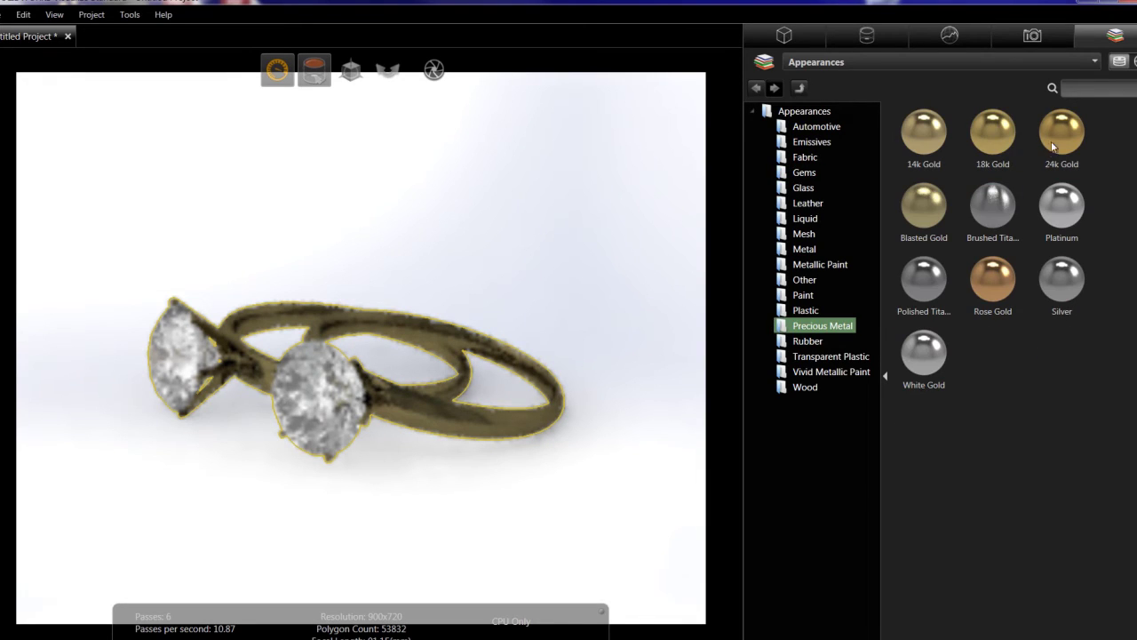
{"action": "left_click_drag", "start_coordinate": [1068, 132], "coordinate": [483, 411]}
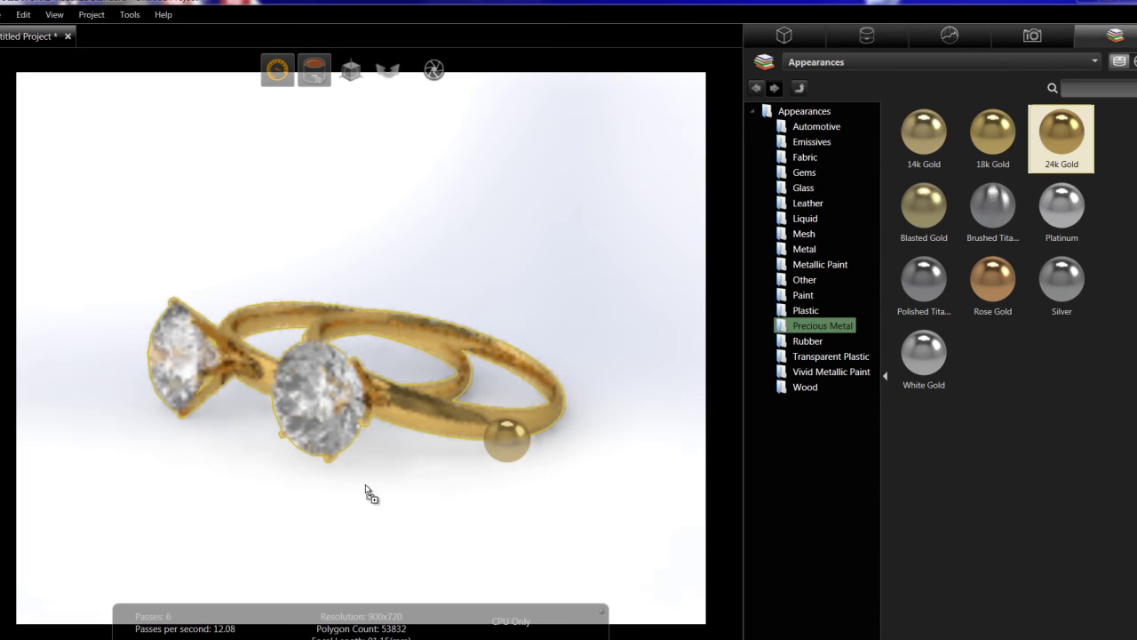
{"action": "left_click_drag", "start_coordinate": [366, 485], "coordinate": [365, 485]}
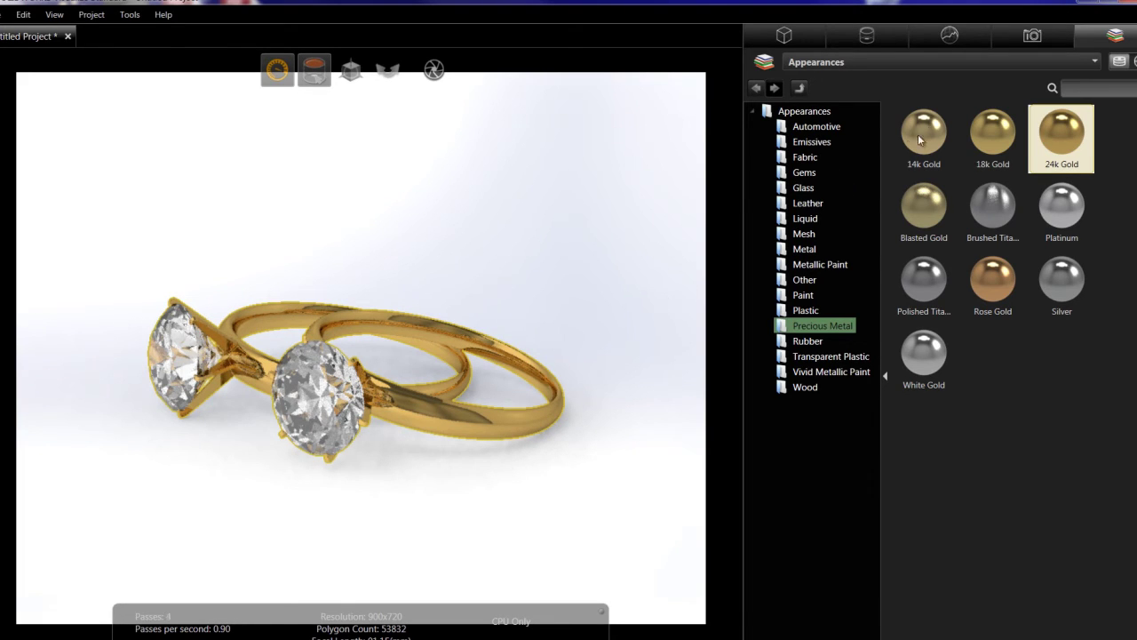
{"action": "left_click", "coordinate": [949, 39]}
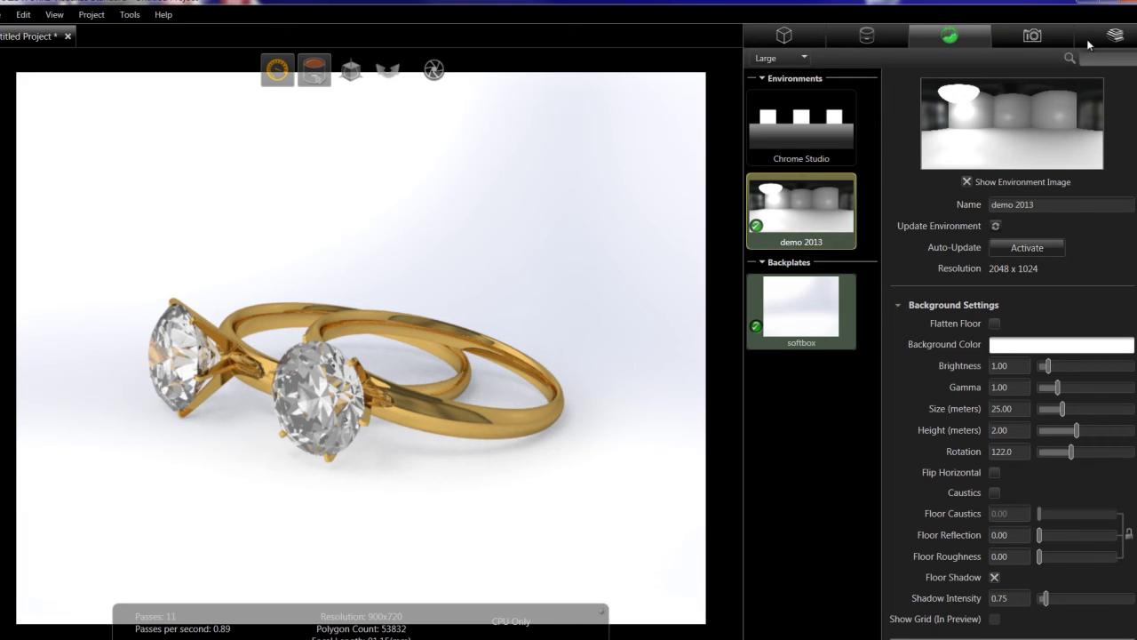
Step: Light the scene with the Auto Photo Studio environment from the library
{"action": "left_click", "coordinate": [1109, 36]}
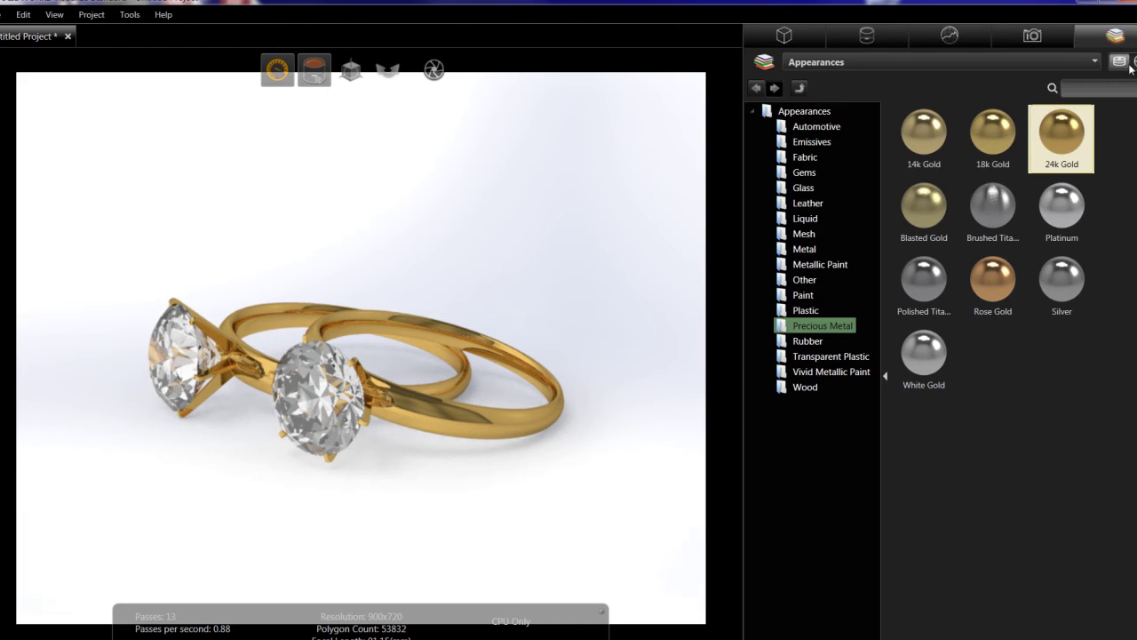
{"action": "left_click", "coordinate": [926, 64]}
{"action": "left_click", "coordinate": [922, 93]}
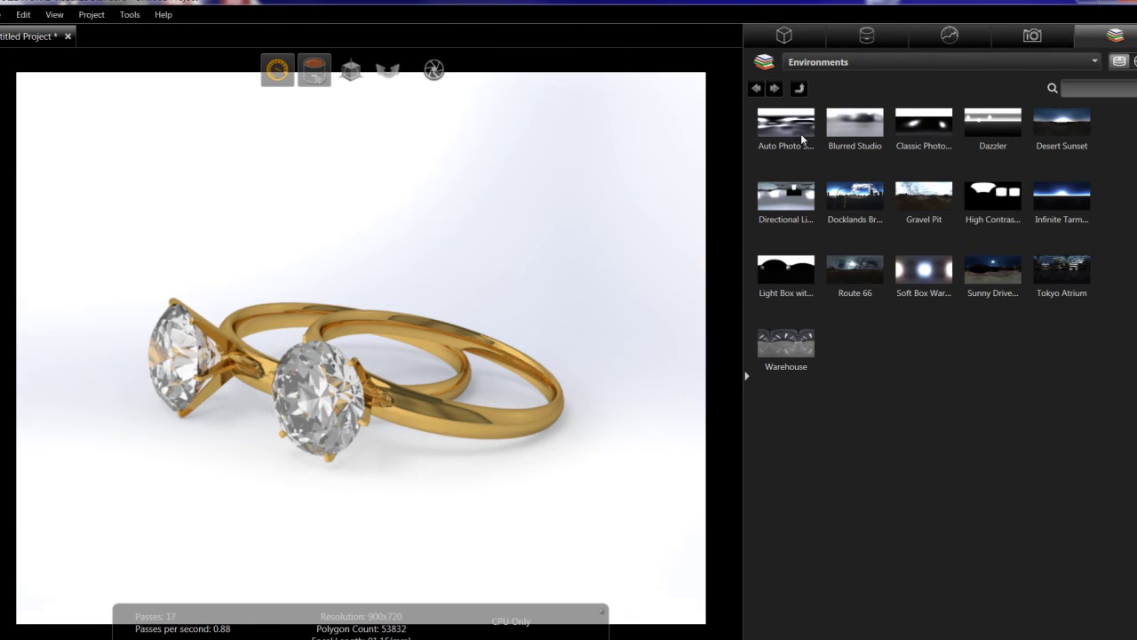
{"action": "left_click", "coordinate": [801, 135]}
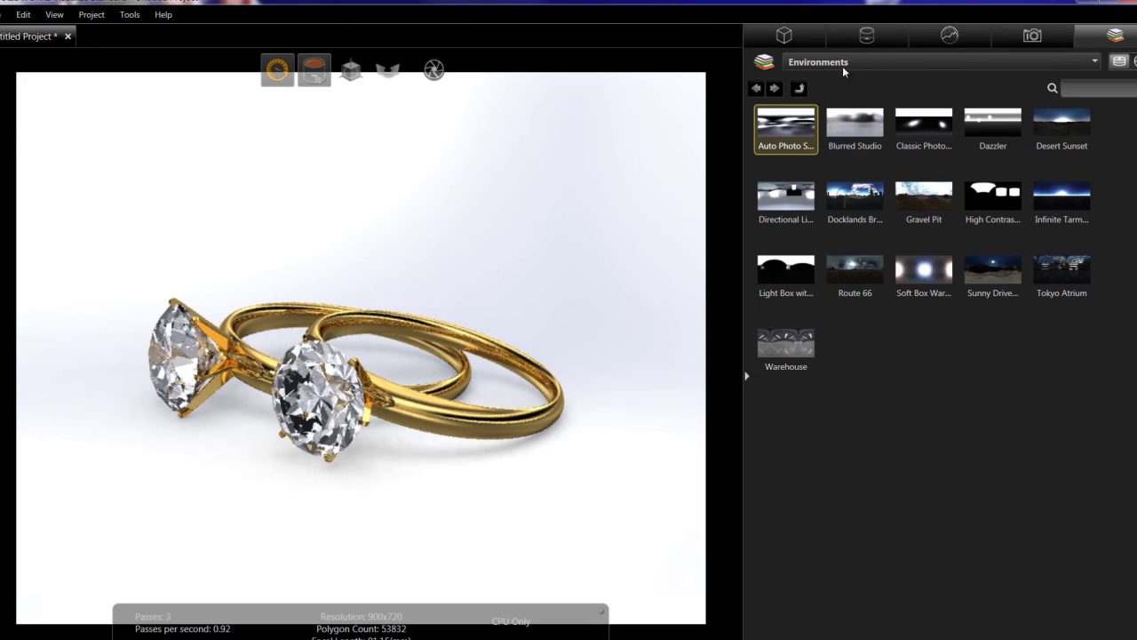
Step: Raise Floor Reflection to 0.67 so the white floor mirrors the rings
{"action": "left_click", "coordinate": [966, 39]}
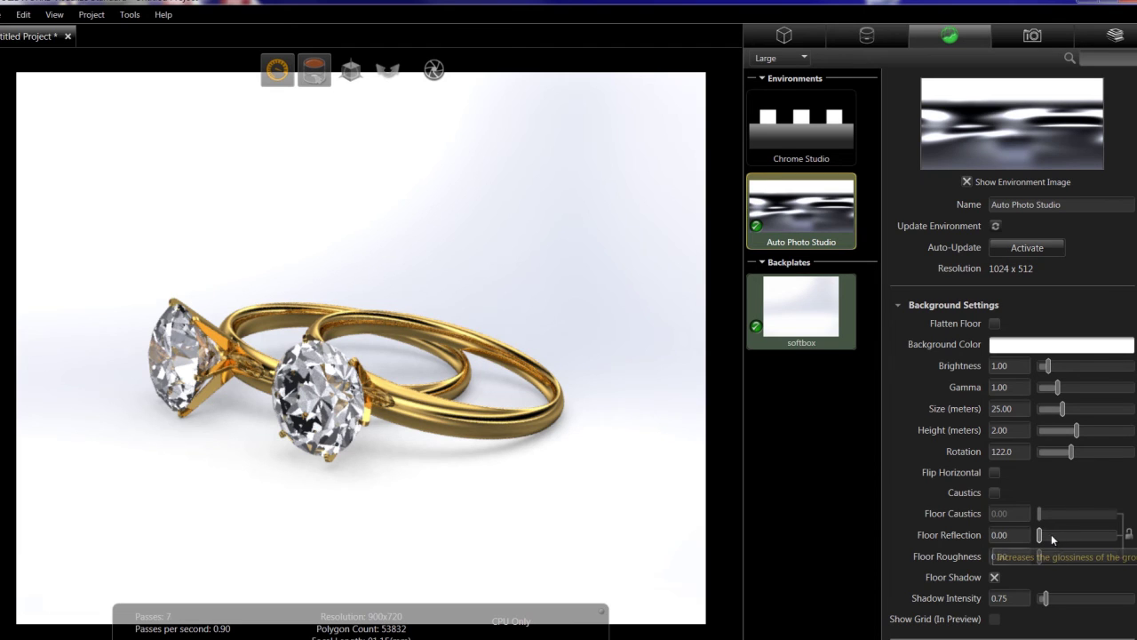
{"action": "left_click_drag", "start_coordinate": [1073, 535], "coordinate": [1086, 536]}
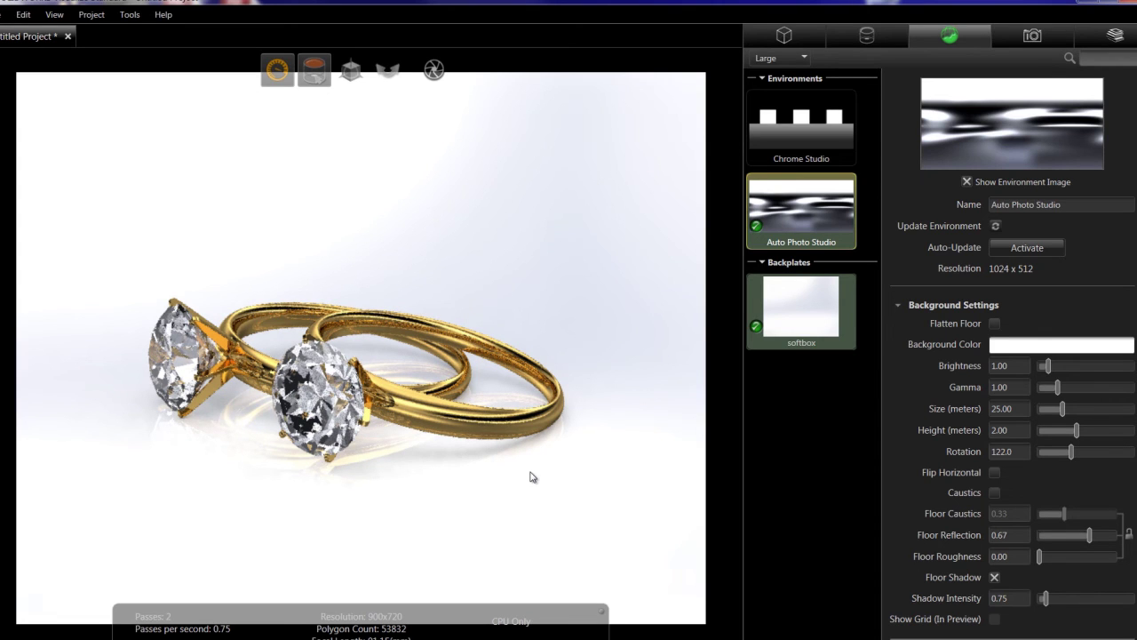
{"action": "scroll", "coordinate": [551, 475], "scroll_direction": "up", "scroll_amount": 3}
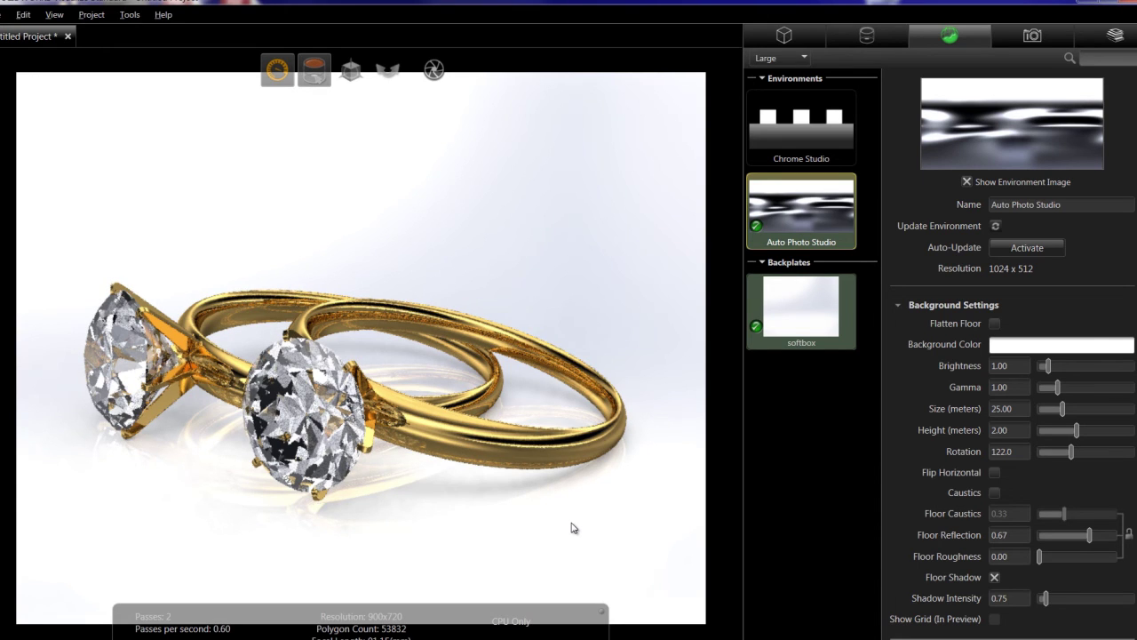
{"action": "left_click", "coordinate": [1033, 36]}
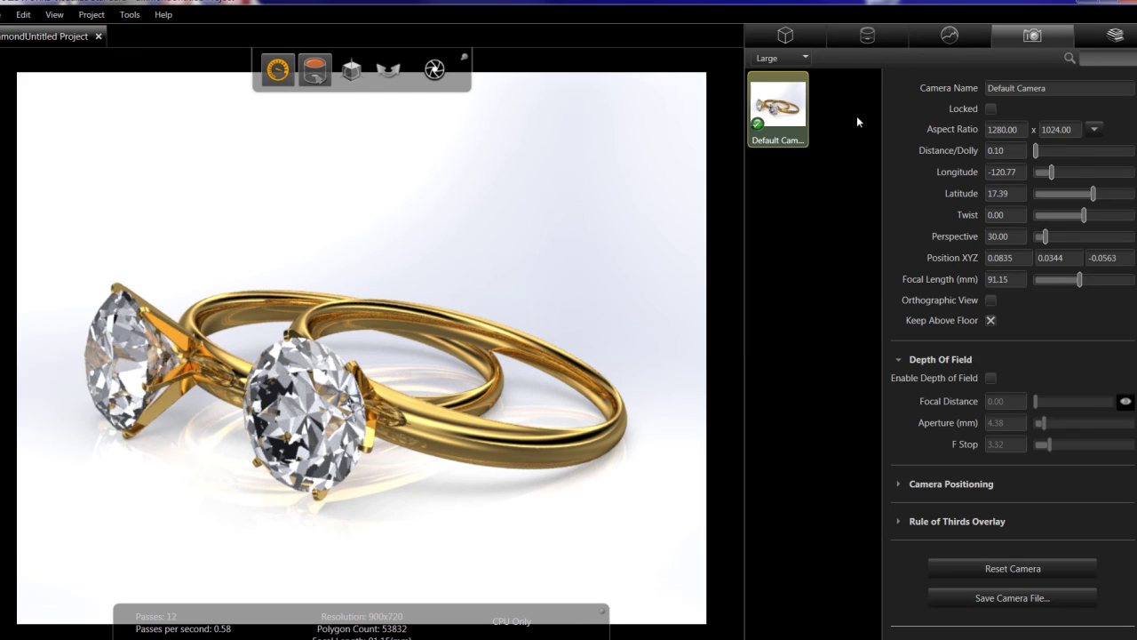
Step: Add a new camera, Camera 1, framing a close side-on view of the rings
{"action": "right_click", "coordinate": [789, 184]}
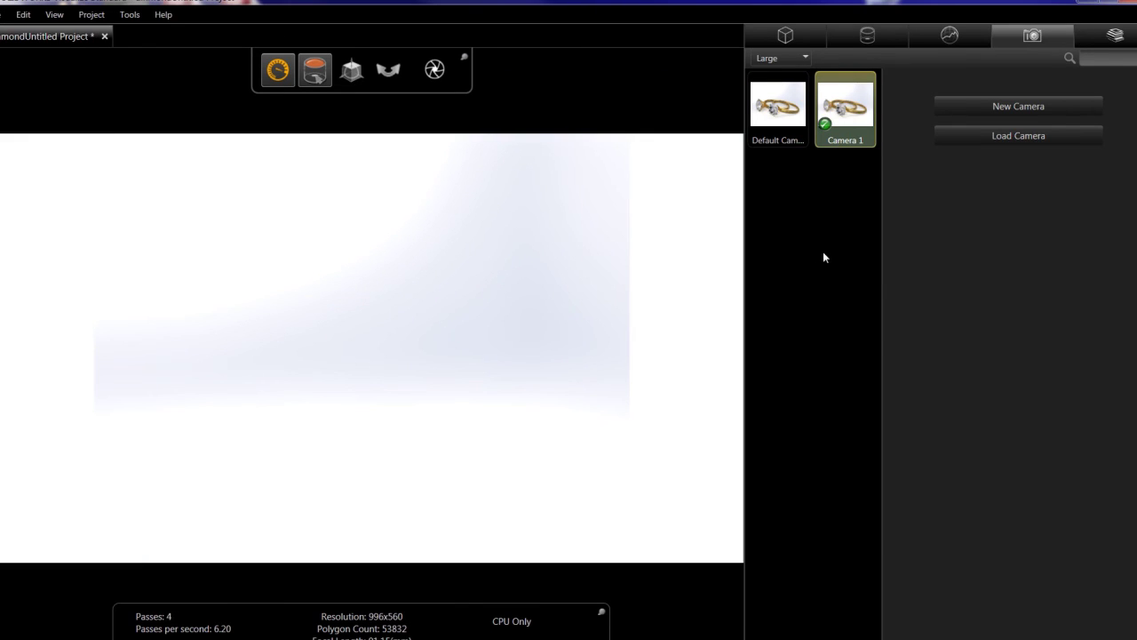
{"action": "scroll", "coordinate": [383, 433], "scroll_direction": "up", "scroll_amount": 1}
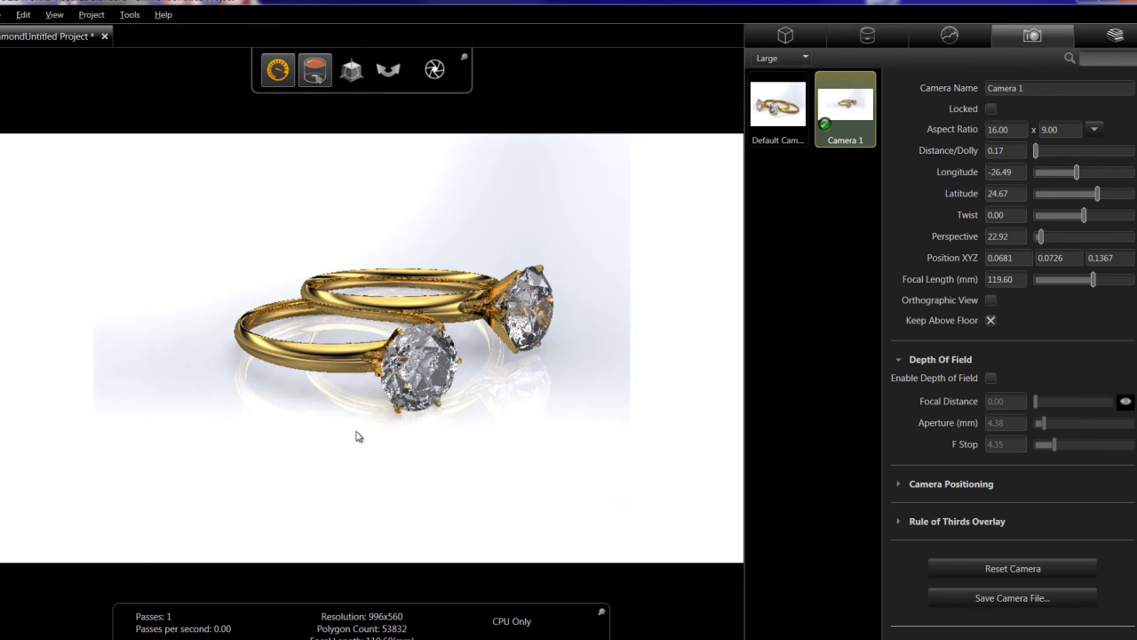
{"action": "left_click_drag", "start_coordinate": [406, 427], "coordinate": [604, 421]}
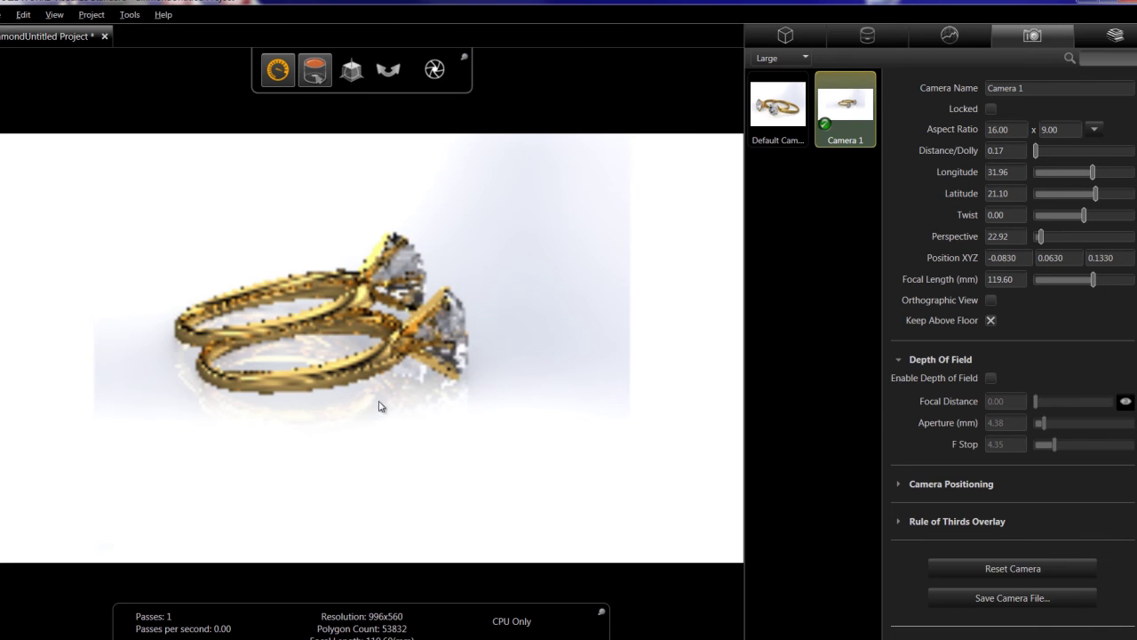
{"action": "scroll", "coordinate": [269, 302], "scroll_direction": "up", "scroll_amount": 2}
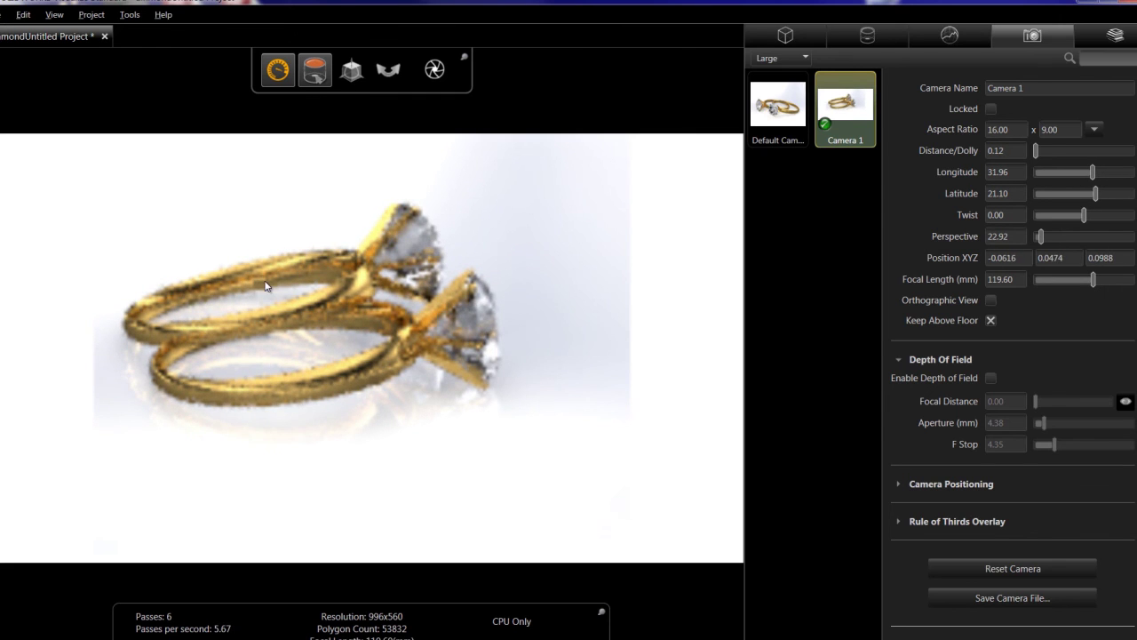
Step: Reselect the Default Camera and bring up the render Output Tools
{"action": "left_click", "coordinate": [817, 313]}
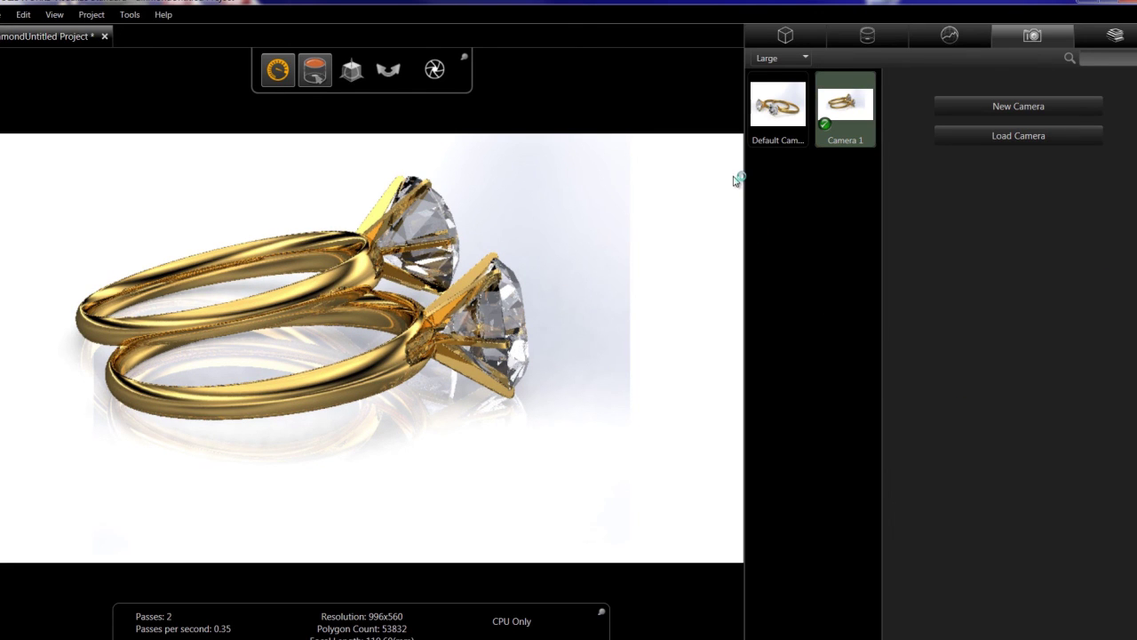
{"action": "left_click", "coordinate": [773, 114]}
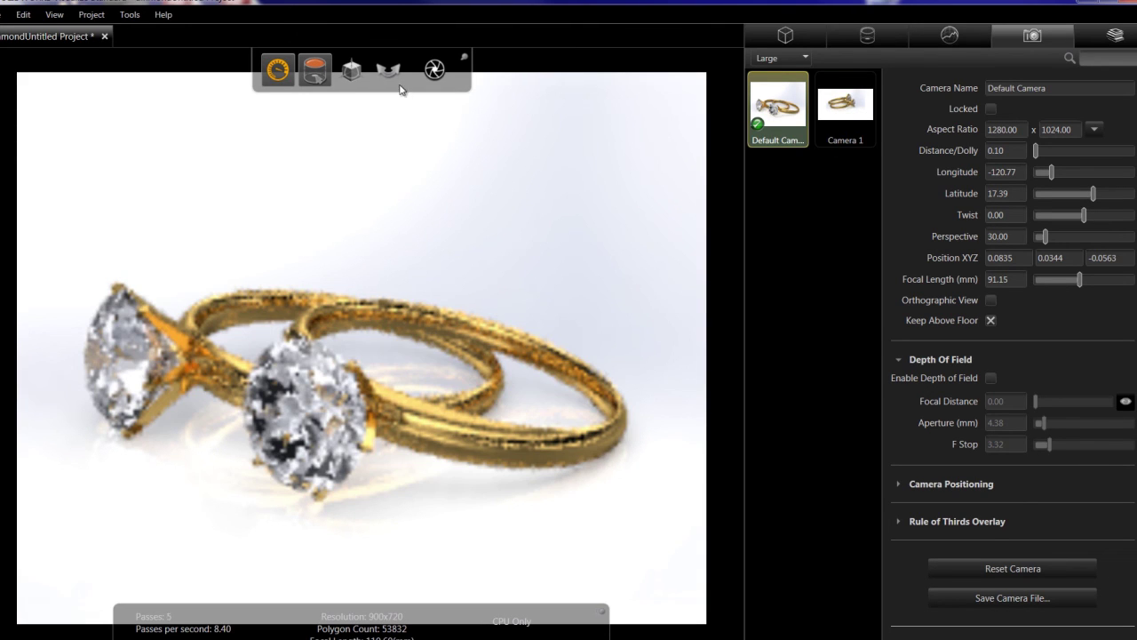
{"action": "mouse_move", "coordinate": [433, 70]}
{"action": "left_click", "coordinate": [446, 99]}
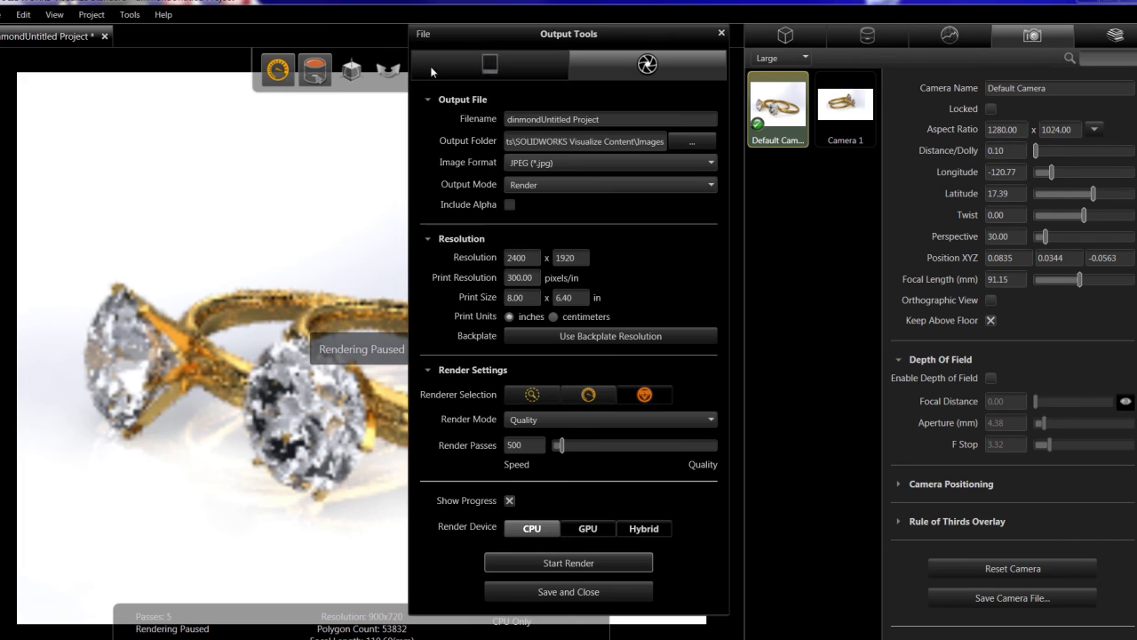